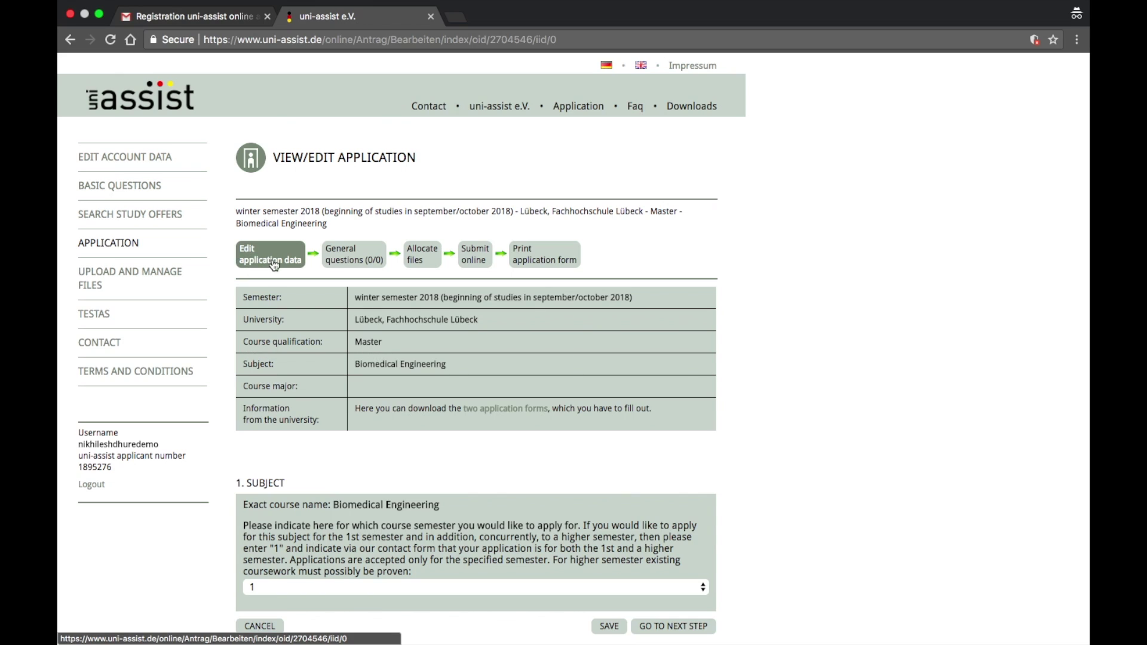
# Save the Lübeck Biomedical Engineering application data with course semester 1
pyautogui.scroll(-2, 365, 267)
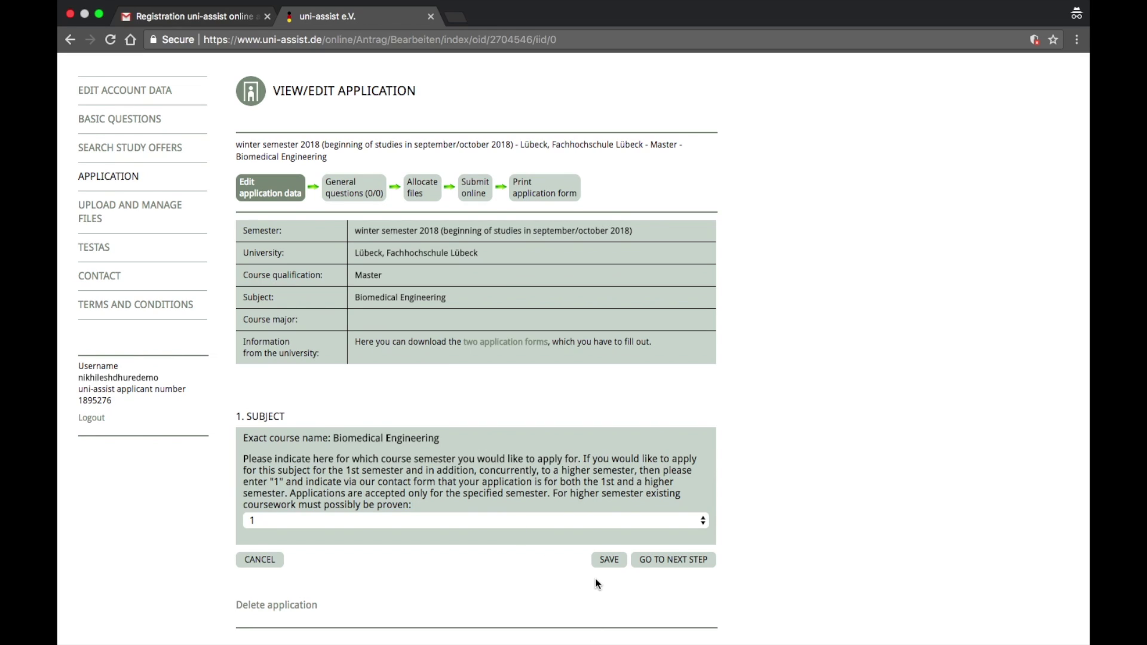
pyautogui.click(610, 559)
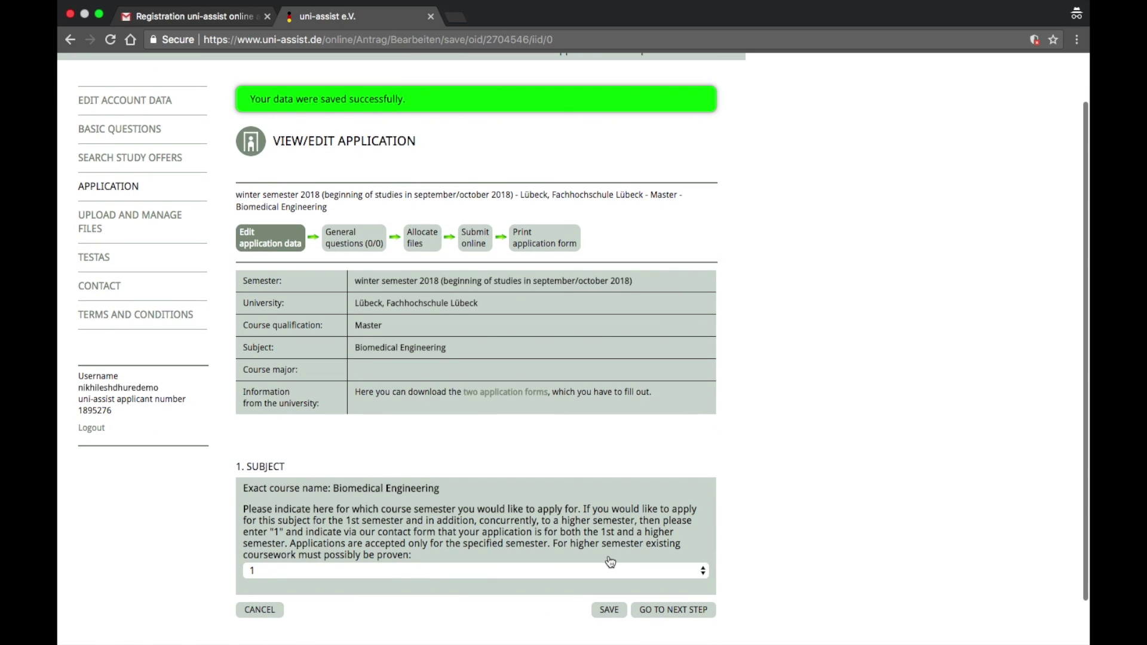
pyautogui.scroll(-2, 633, 560)
pyautogui.rightClick(661, 559)
# Expand 'Studies completed outside of Germany' to review the 2015–2019 Mechanical Bachelor of Engineering entry
pyautogui.click(662, 561)
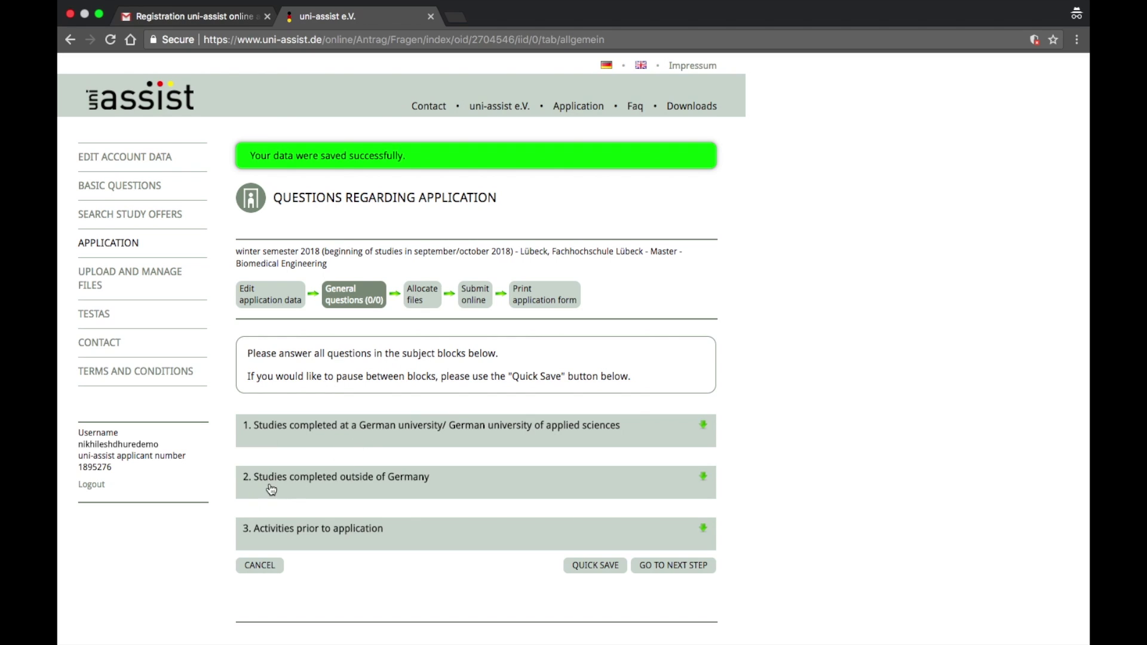
pyautogui.click(405, 488)
pyautogui.scroll(-4, 405, 488)
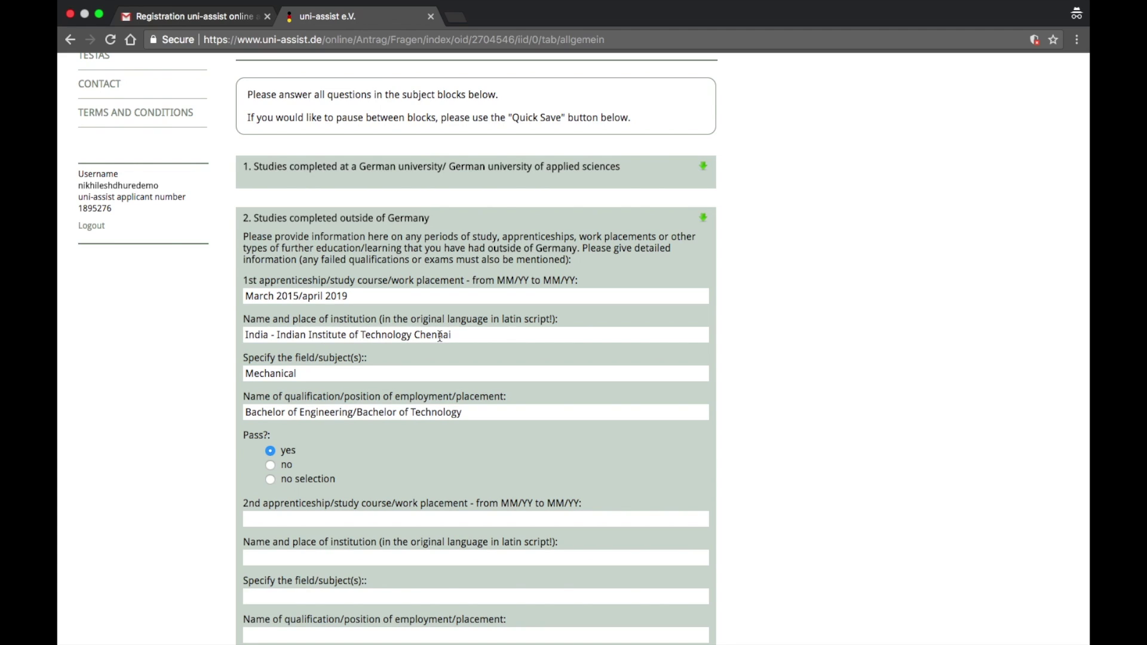
pyautogui.scroll(-3, 404, 305)
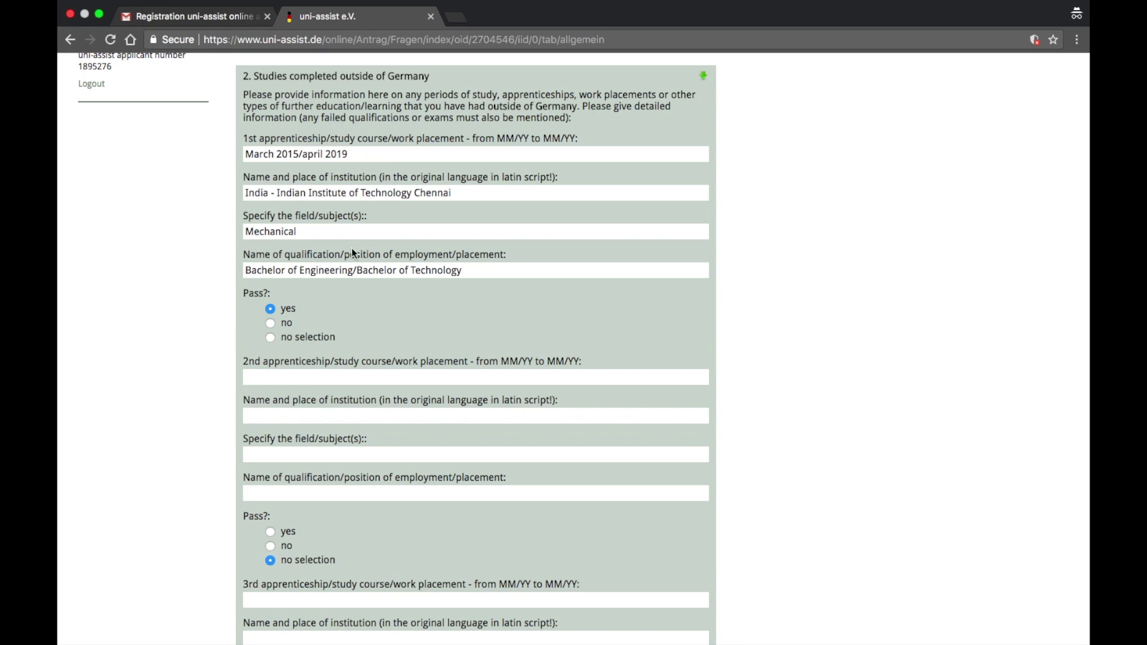
pyautogui.moveTo(242, 136); pyautogui.dragTo(391, 143)
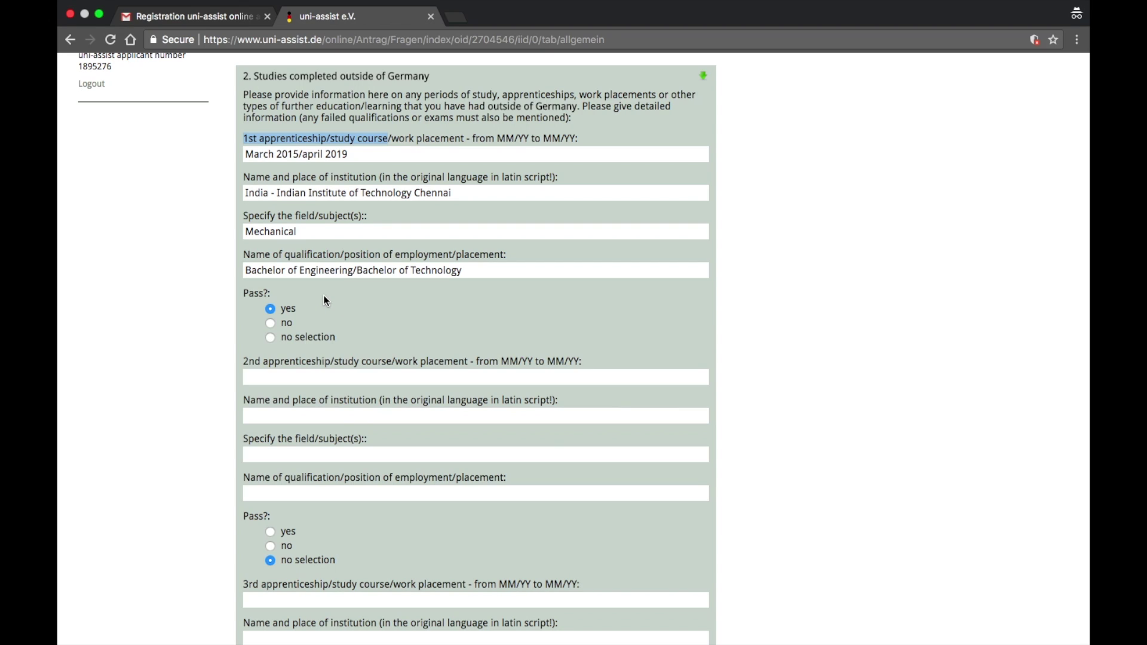
# Review the study-abroad entries; '1st apprenticeship/study course' gets inserted into the qualification field
pyautogui.moveTo(246, 138)
pyautogui.mouseDown()
pyautogui.moveTo(325, 256)
pyautogui.moveTo(243, 127)
pyautogui.moveTo(245, 138)
pyautogui.mouseUp()
pyautogui.scroll(-5, 254, 158)
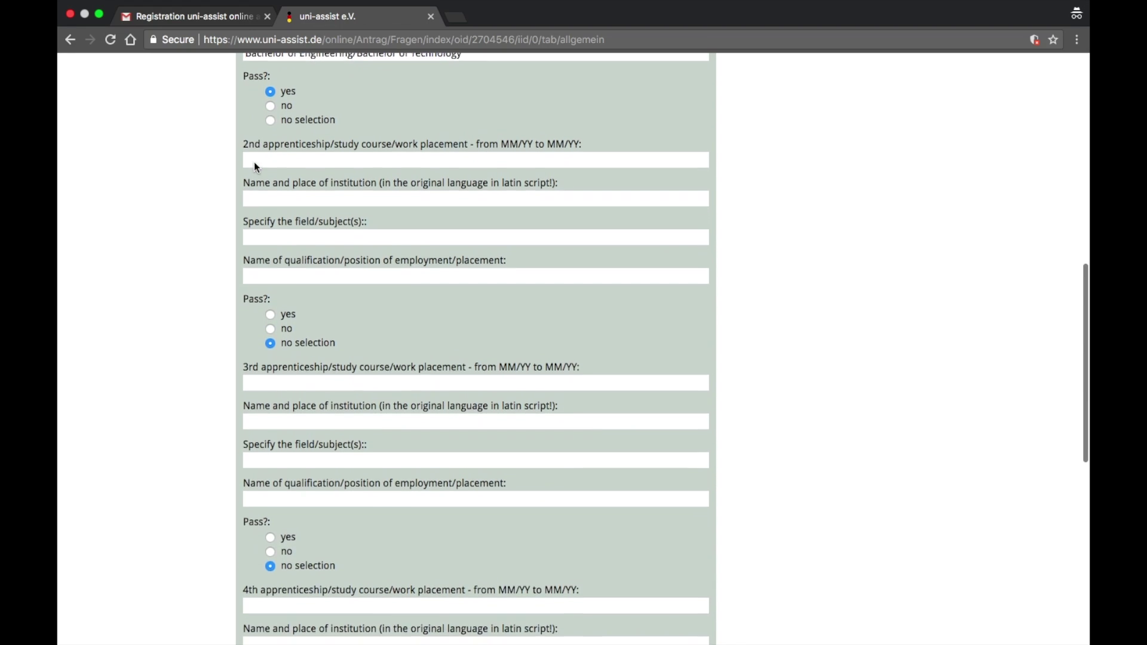
pyautogui.scroll(5, 253, 161)
pyautogui.moveTo(242, 127); pyautogui.dragTo(267, 258)
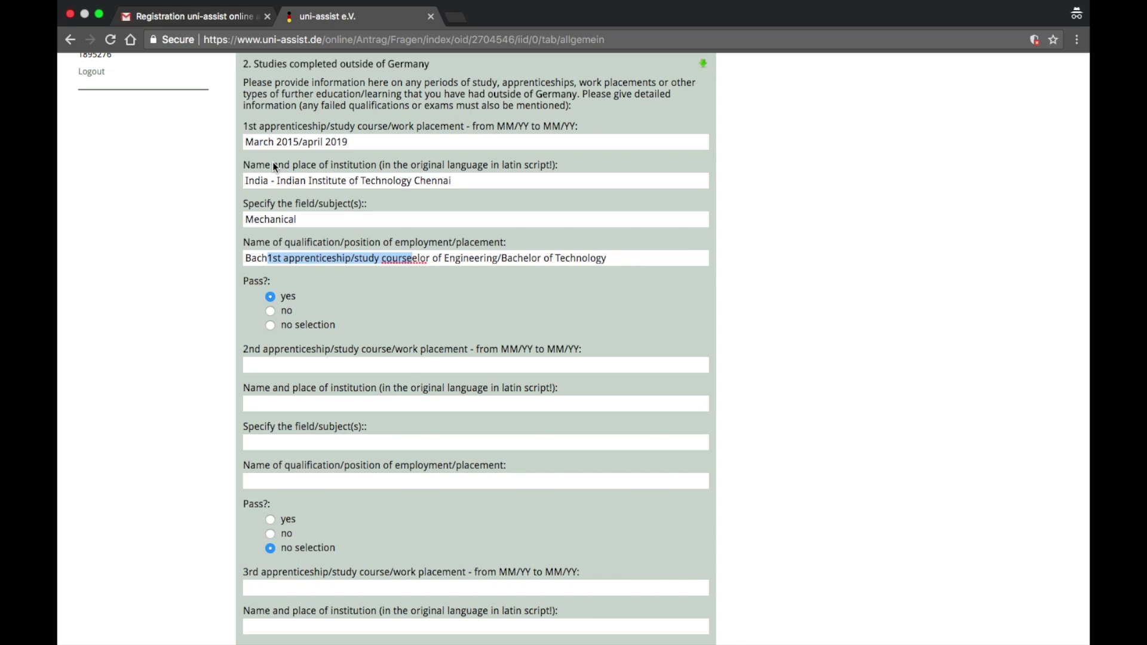
pyautogui.scroll(-3, 301, 347)
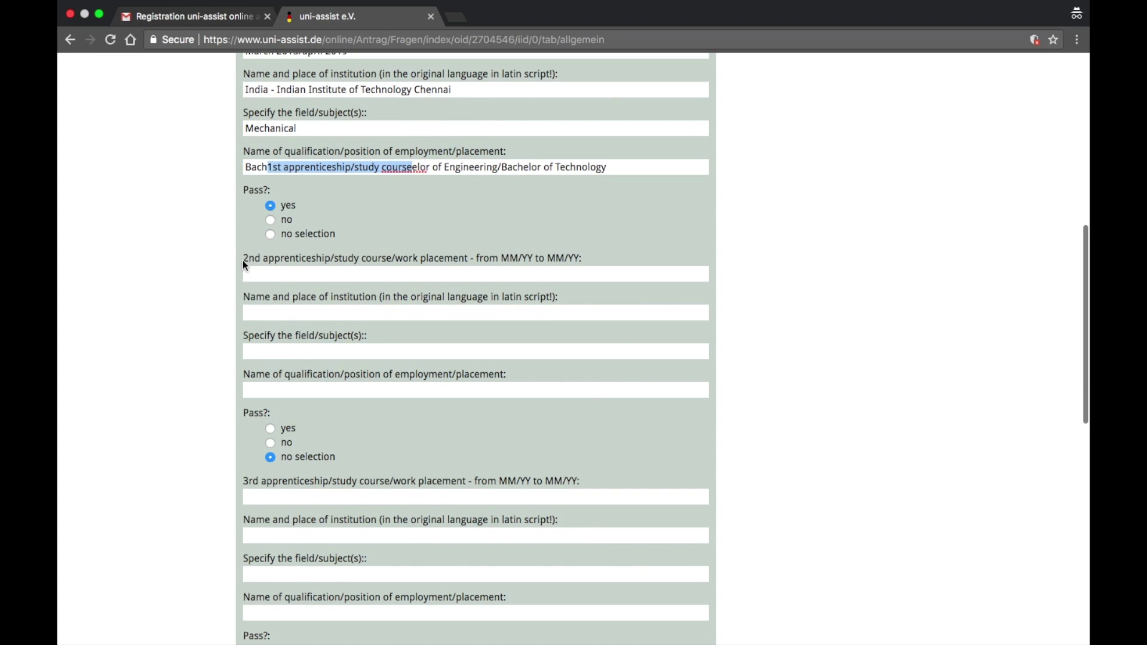
pyautogui.moveTo(243, 261); pyautogui.dragTo(324, 297)
pyautogui.scroll(-7, 354, 403)
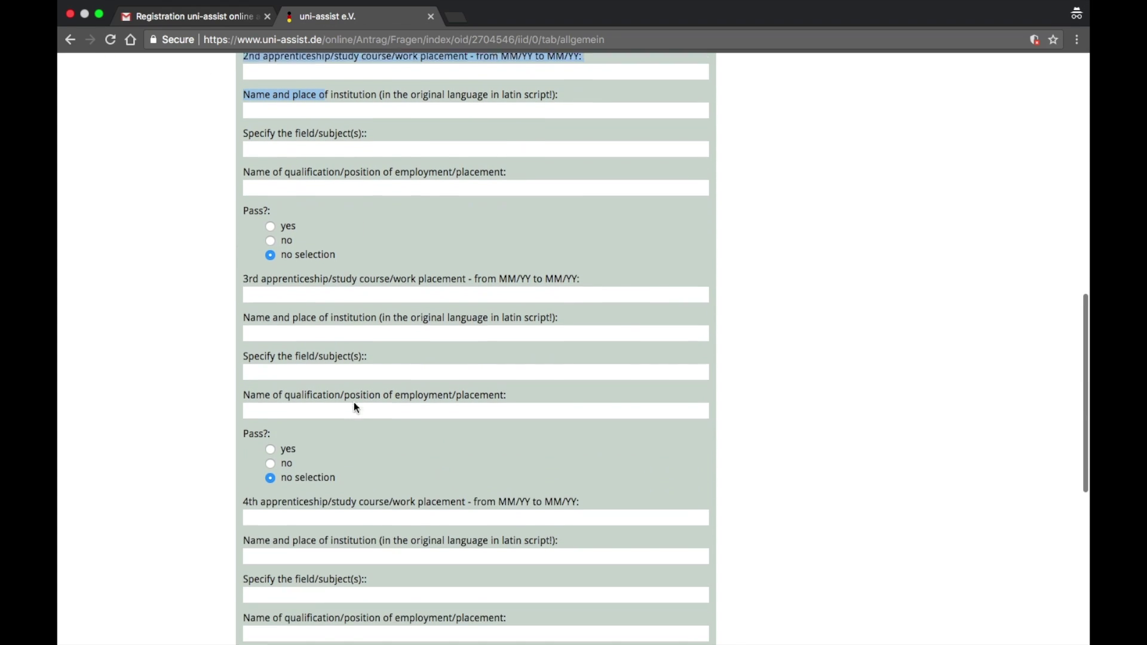
pyautogui.moveTo(242, 271); pyautogui.dragTo(304, 281)
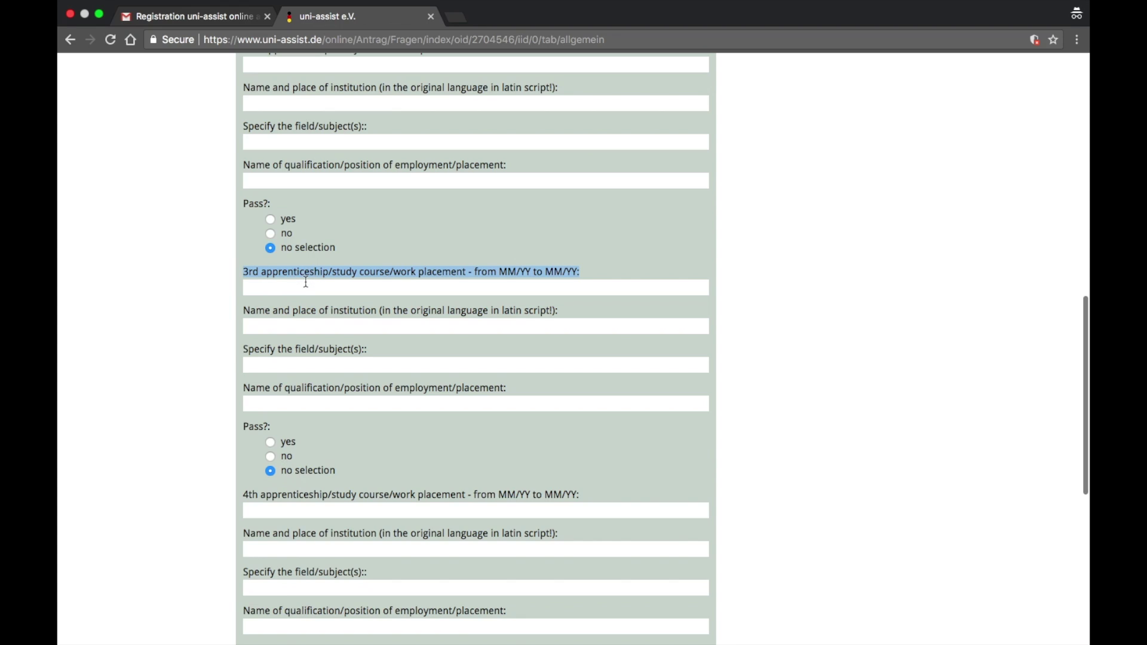
pyautogui.scroll(-7, 257, 242)
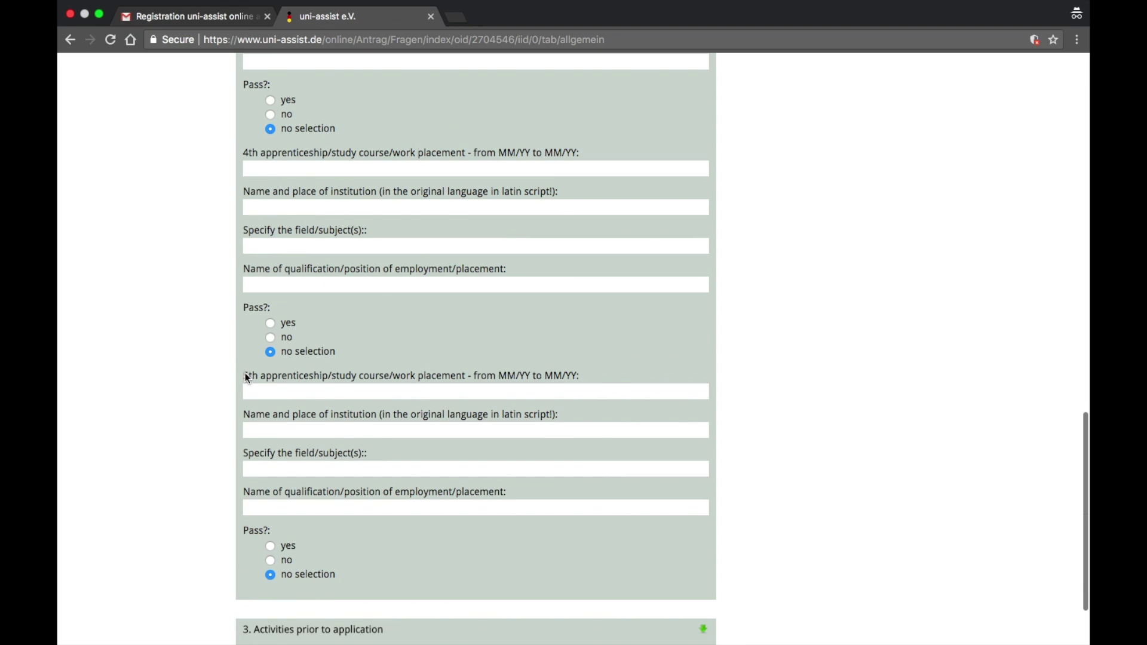
pyautogui.moveTo(245, 376); pyautogui.dragTo(276, 384)
pyautogui.rightClick(278, 383)
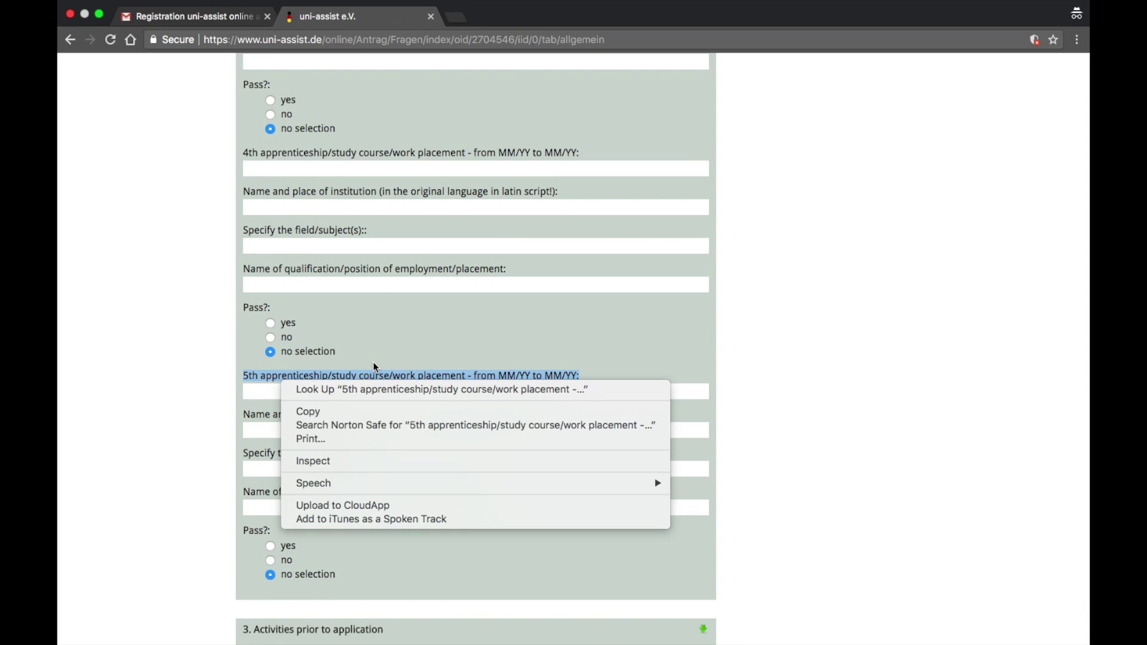
pyautogui.click(375, 367)
# Review the headings and field labels of the fourth and fifth study-abroad entries
pyautogui.scroll(20, 375, 367)
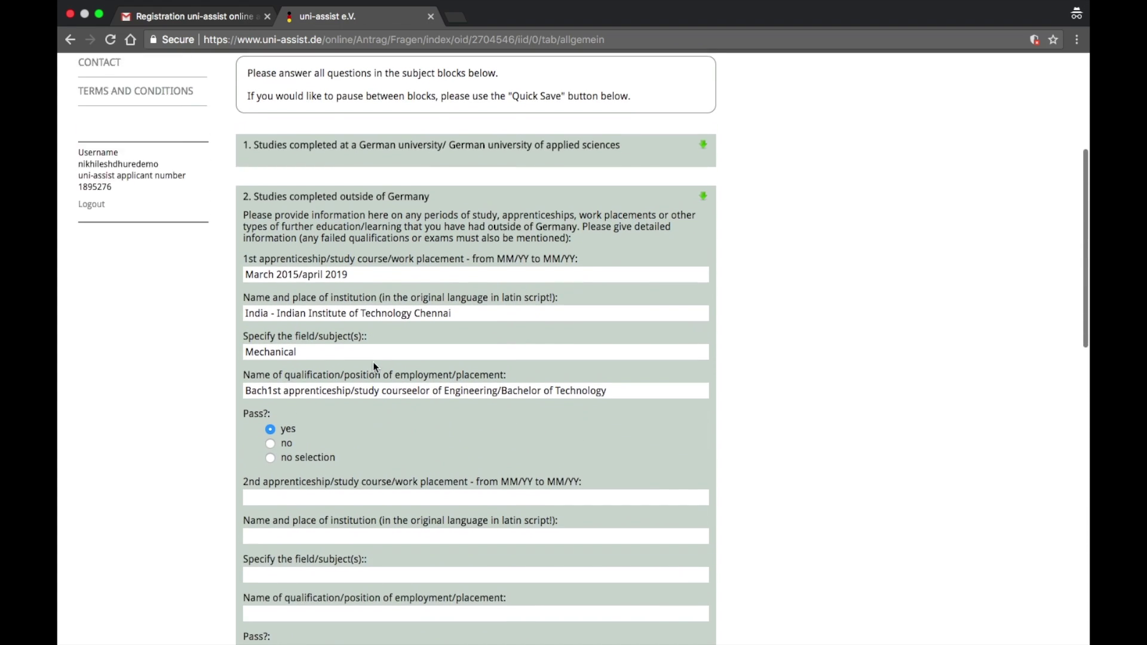
pyautogui.scroll(2, 373, 360)
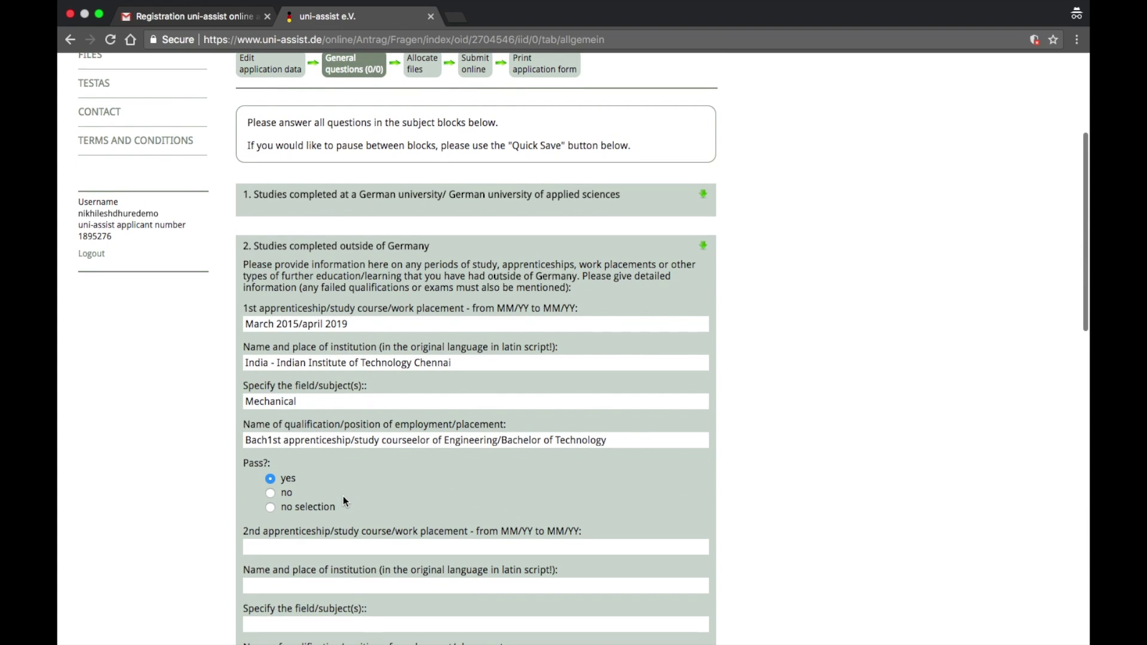
pyautogui.scroll(-7, 343, 500)
pyautogui.scroll(-4, 338, 460)
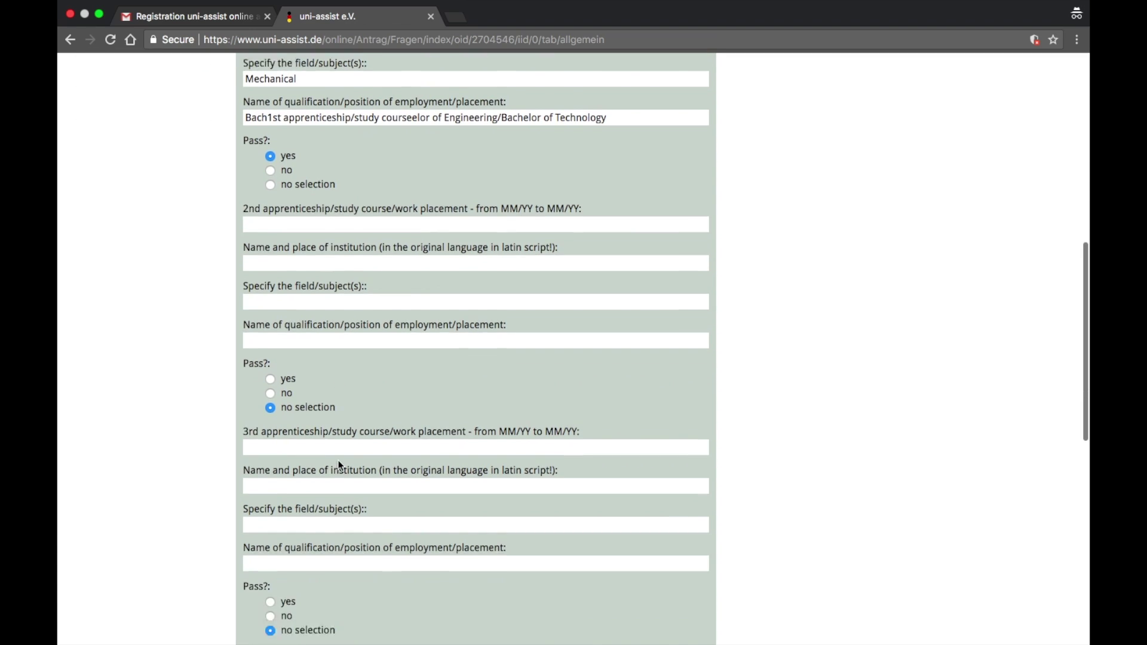
pyautogui.scroll(-5, 331, 445)
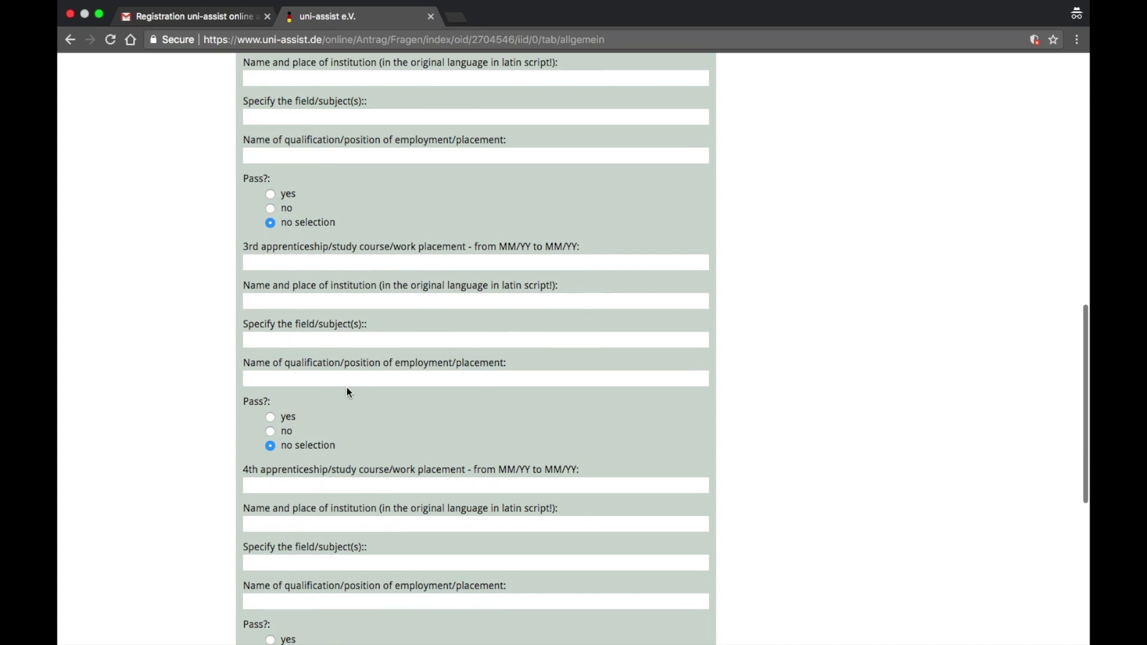
pyautogui.scroll(-5, 358, 507)
pyautogui.tripleClick(353, 509)
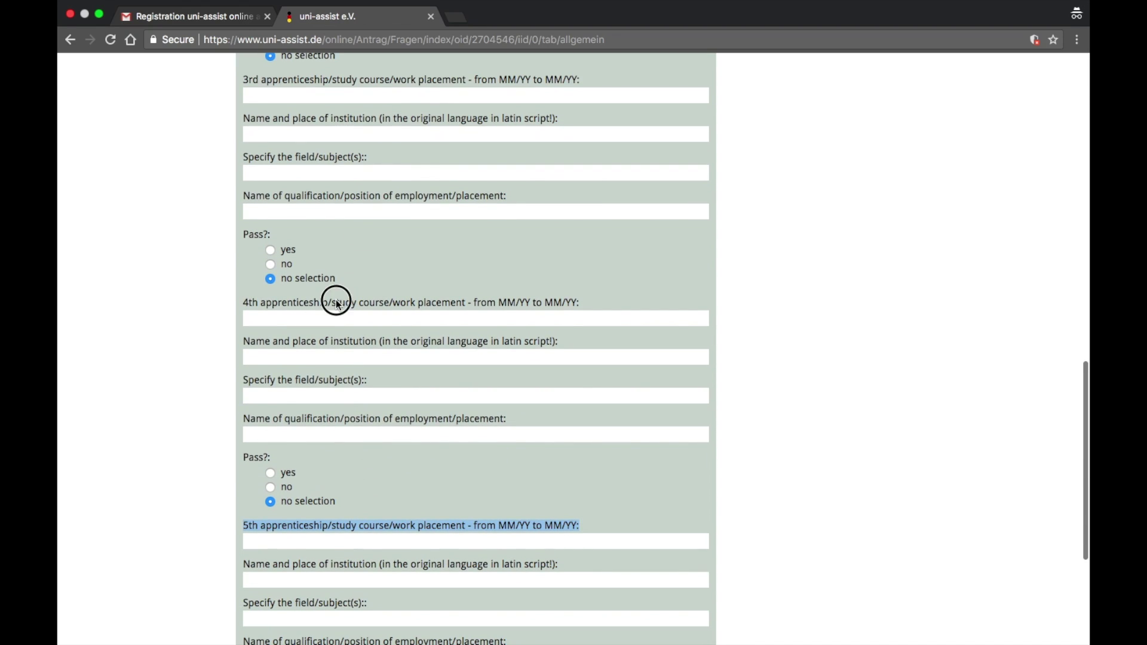
pyautogui.moveTo(334, 302); pyautogui.dragTo(342, 419)
pyautogui.scroll(-4, 374, 463)
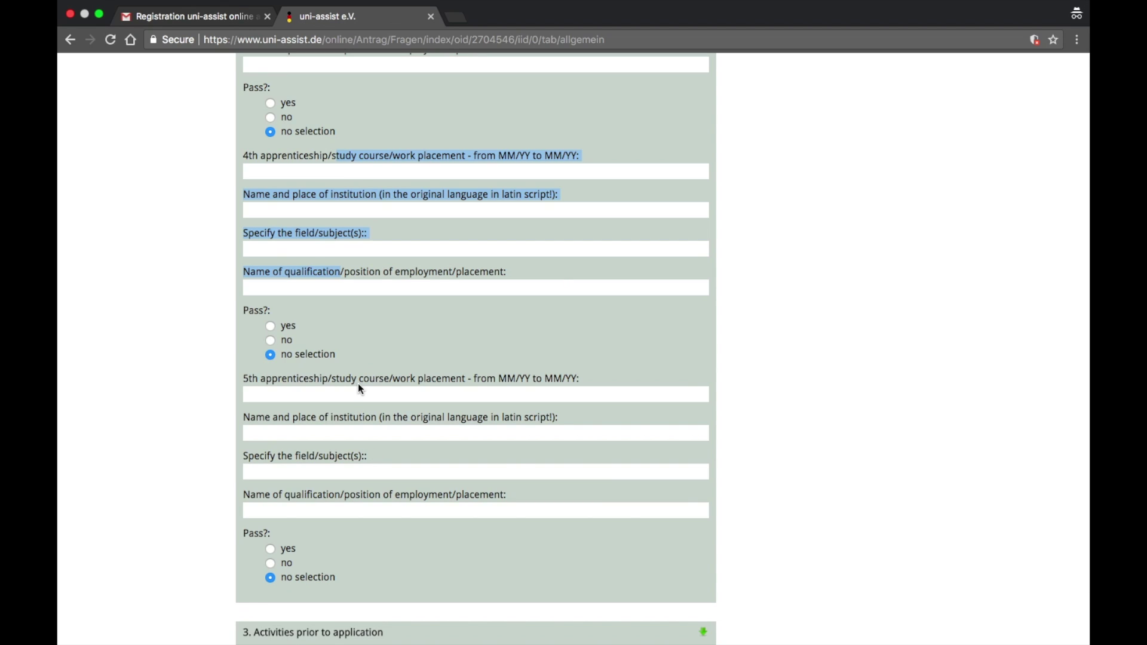
pyautogui.moveTo(345, 371); pyautogui.dragTo(371, 510)
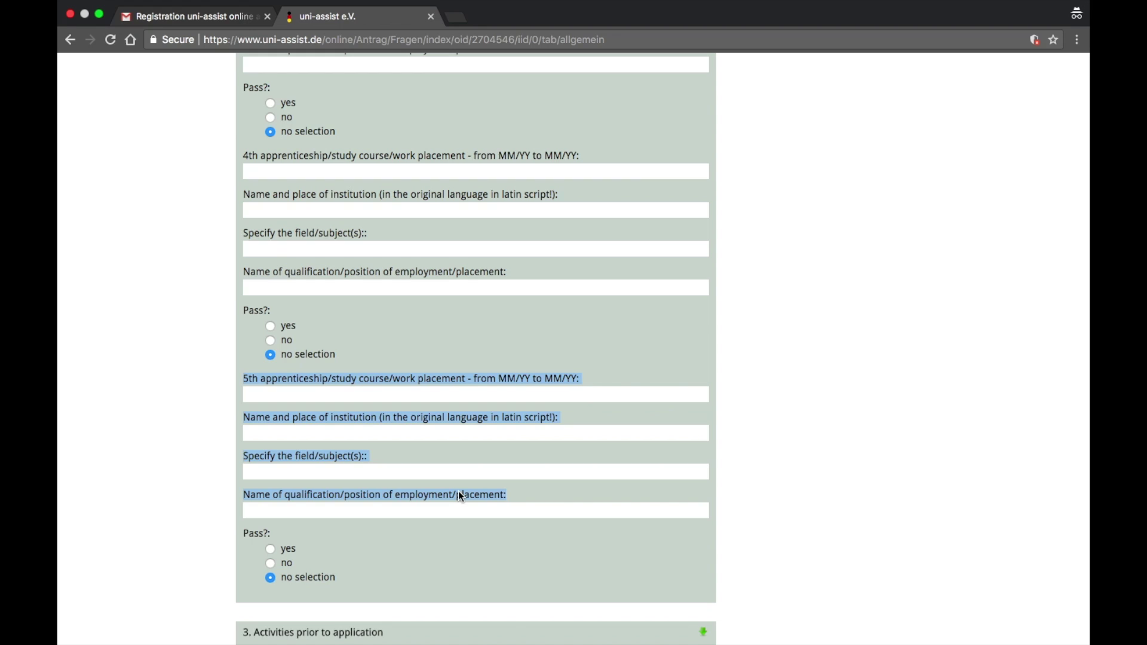
# Quick-save the general questions answers
pyautogui.scroll(6, 460, 496)
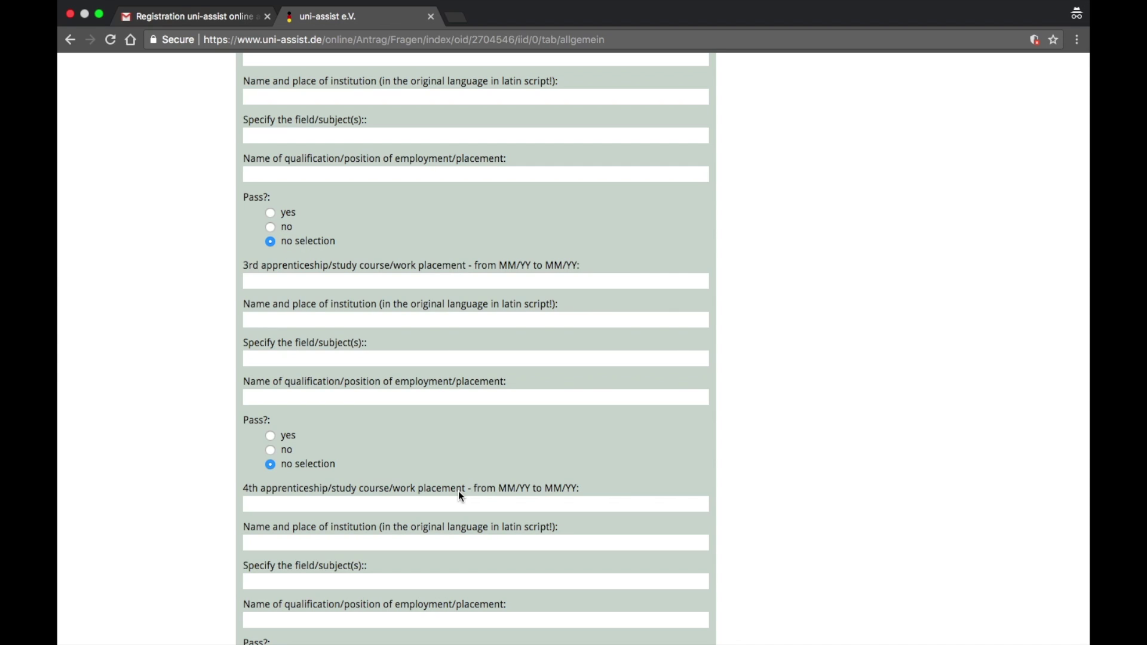
pyautogui.scroll(10, 637, 367)
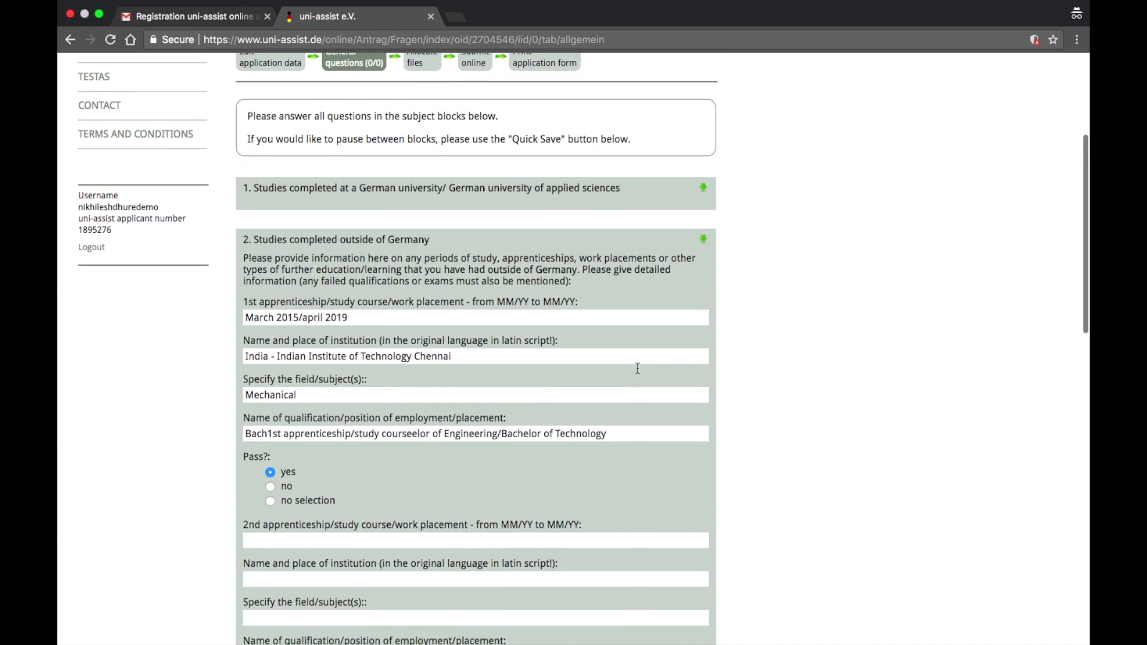
pyautogui.scroll(-5, 637, 368)
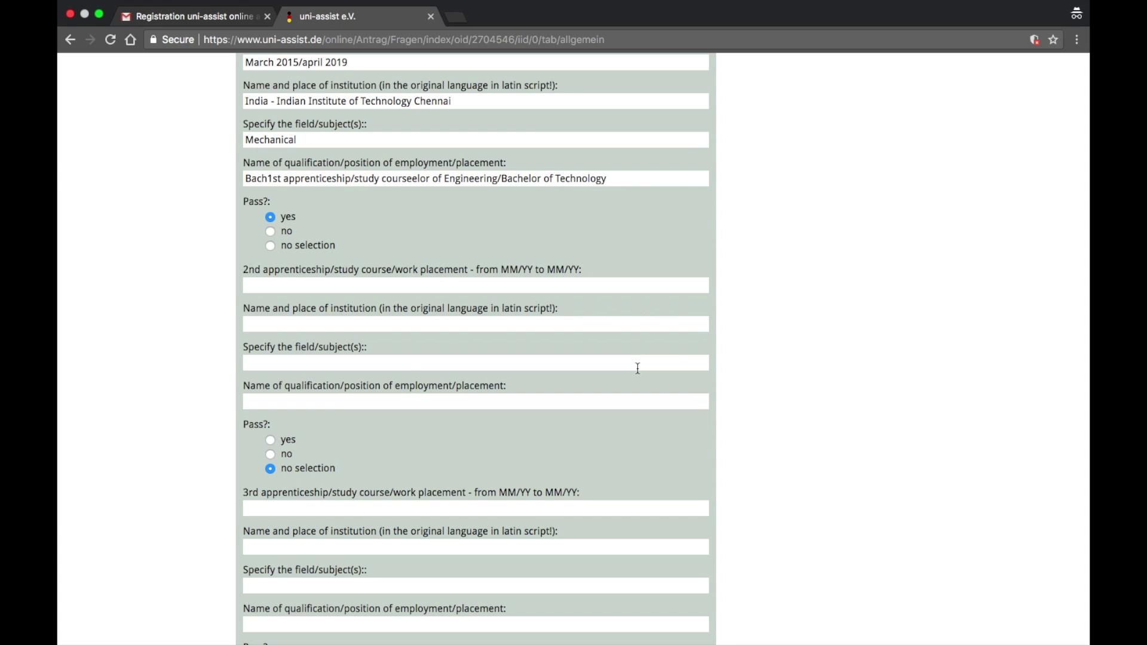
pyautogui.scroll(-5, 637, 368)
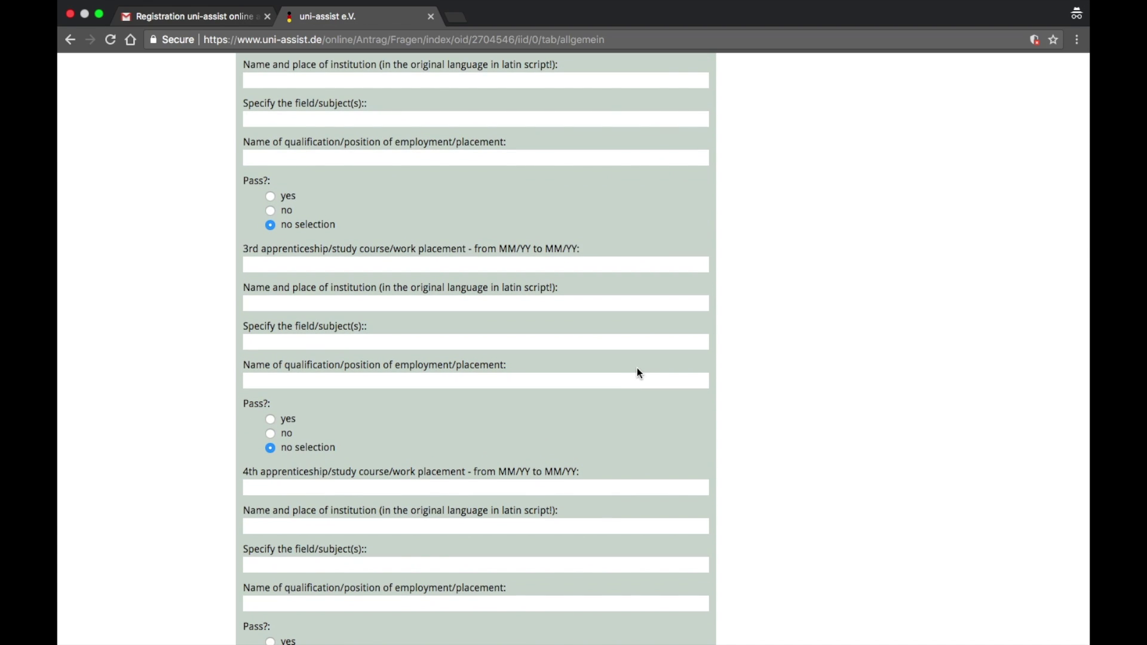
pyautogui.scroll(-3, 637, 368)
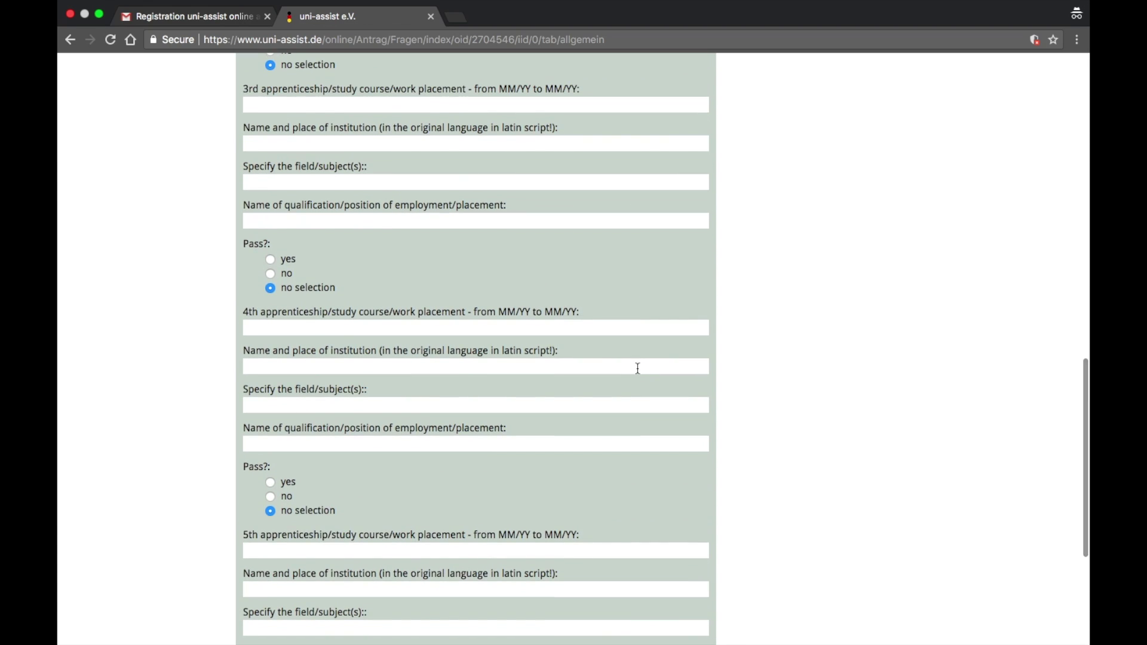
pyautogui.scroll(-10, 637, 368)
pyautogui.click(601, 572)
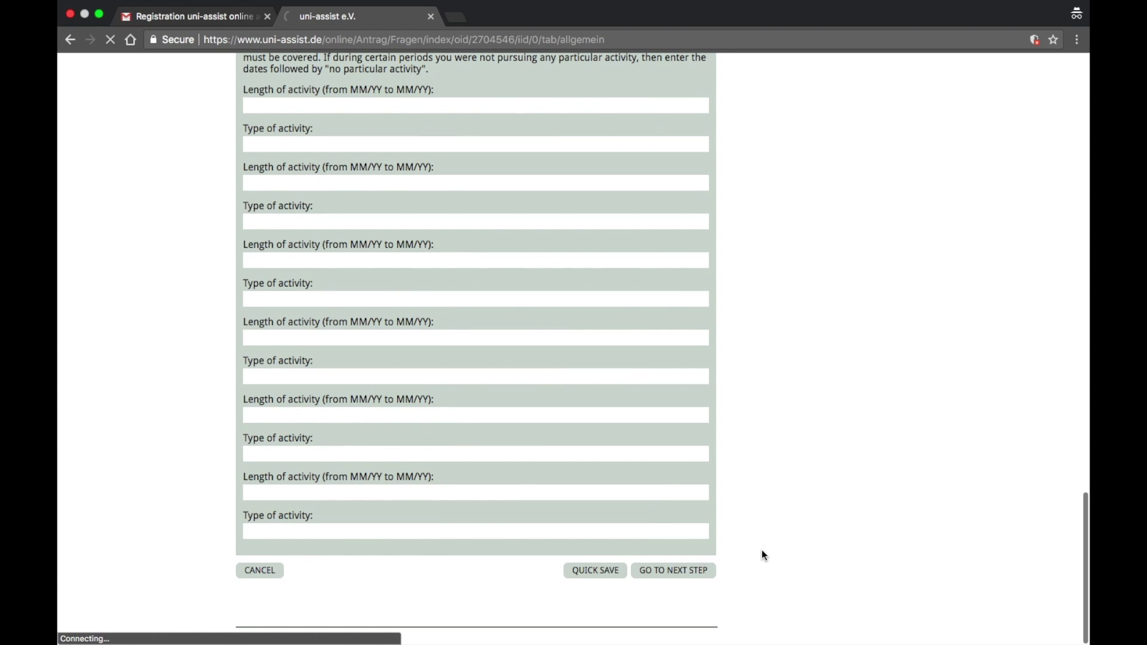
# Go to Allocate files and check the allowed file formats and 100.00 MB upload space
pyautogui.click(681, 574)
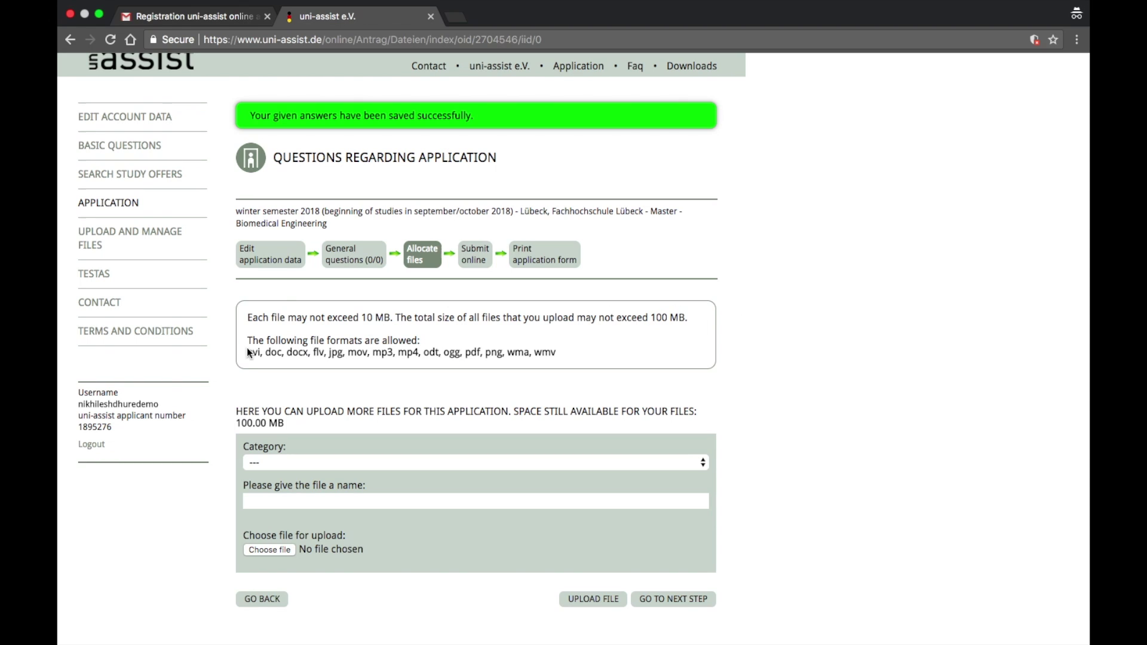
pyautogui.moveTo(247, 352); pyautogui.dragTo(561, 361)
pyautogui.click(561, 360)
pyautogui.scroll(-1, 501, 377)
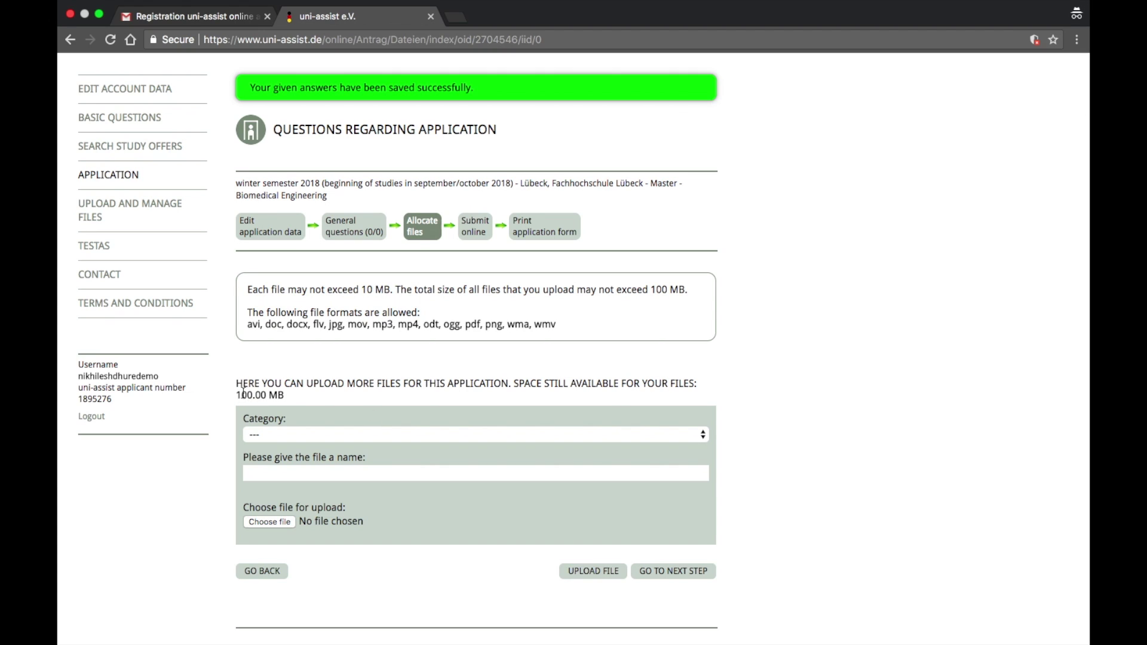
# Set the document category to Curriculum vitae and review the five allocated files
pyautogui.click(317, 435)
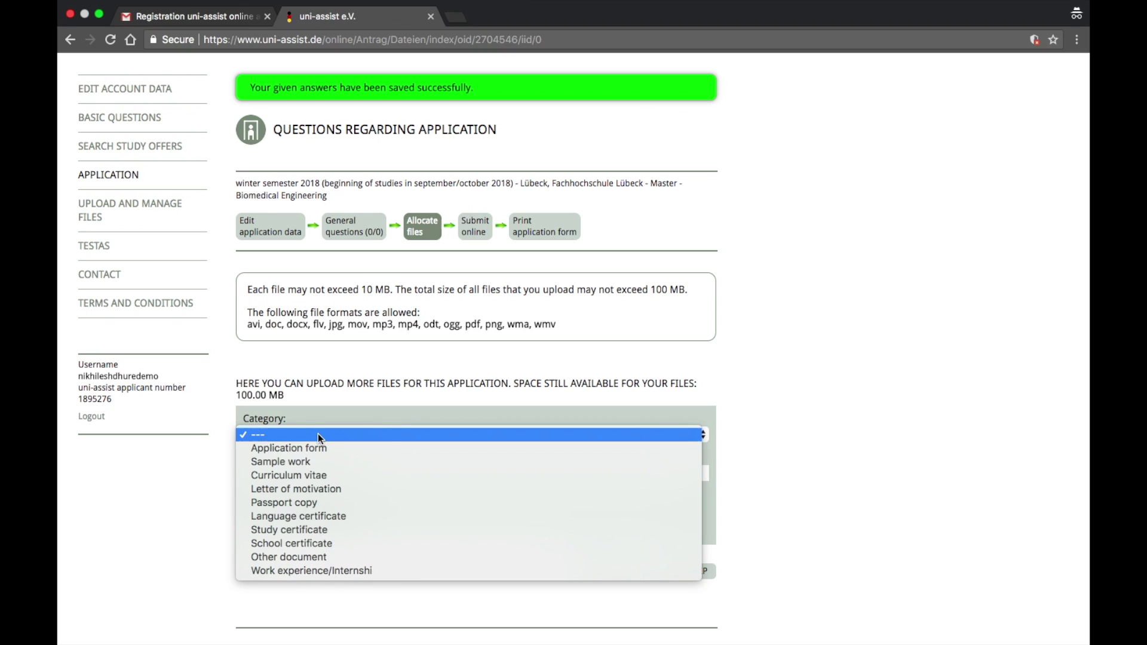
pyautogui.click(314, 474)
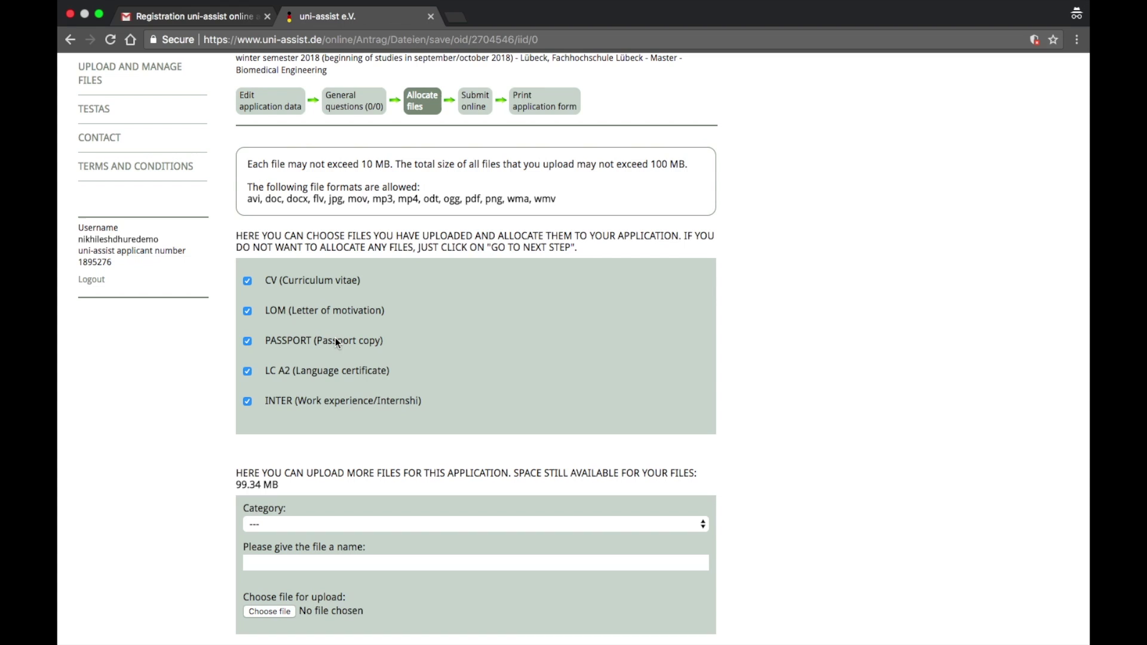
pyautogui.scroll(-3, 335, 339)
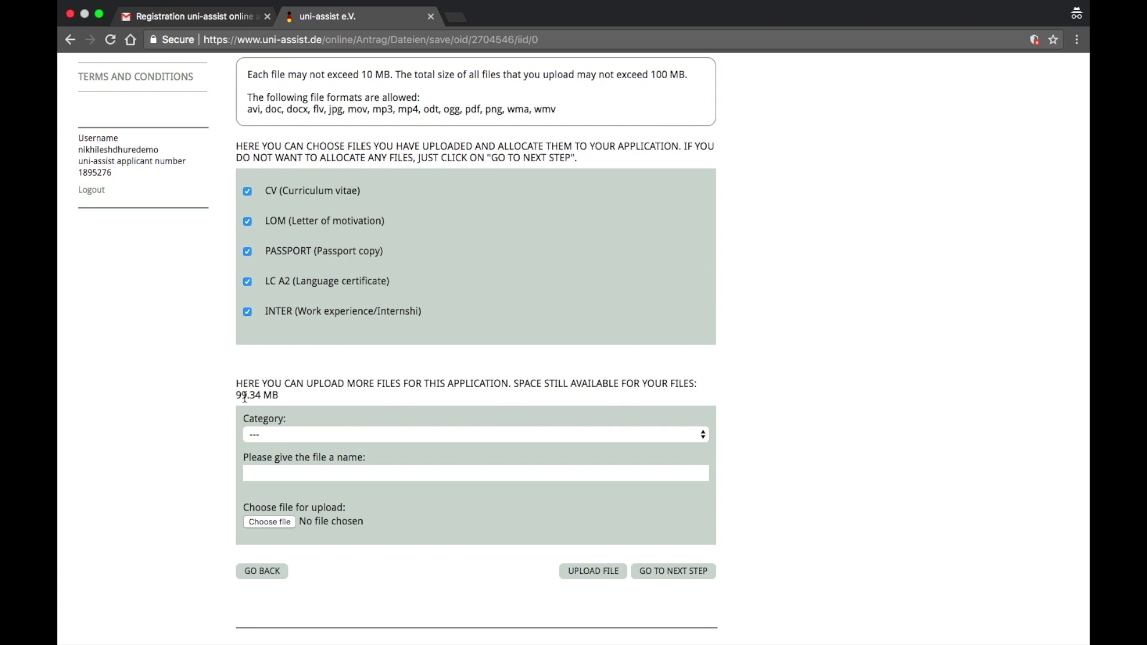
pyautogui.scroll(5, 593, 452)
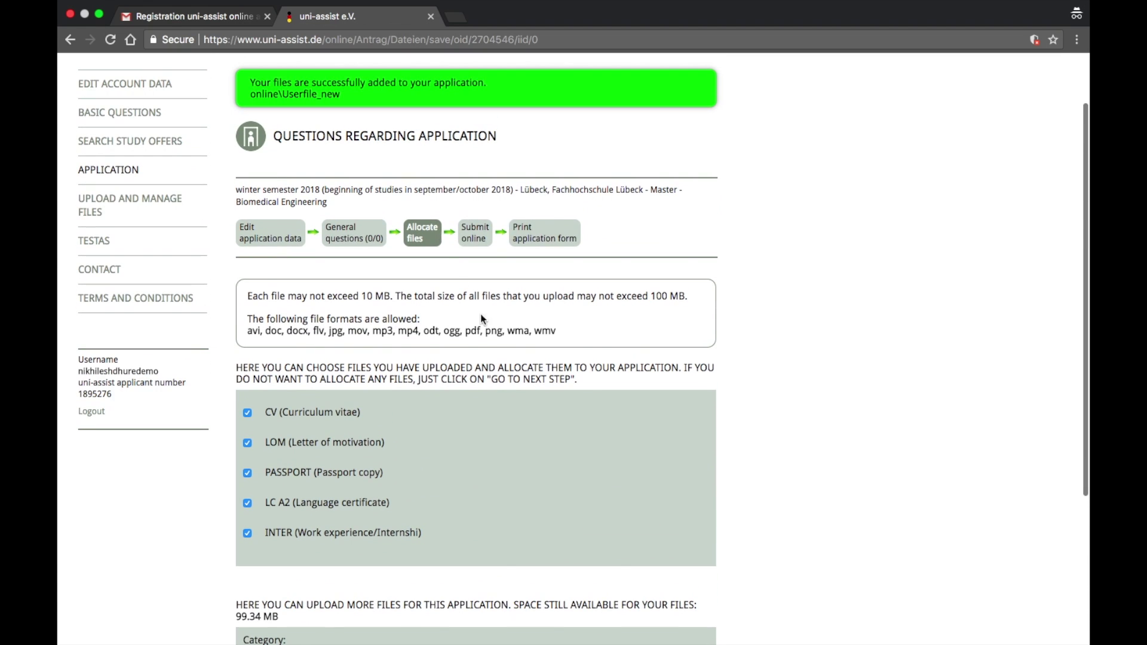
pyautogui.scroll(-5, 521, 388)
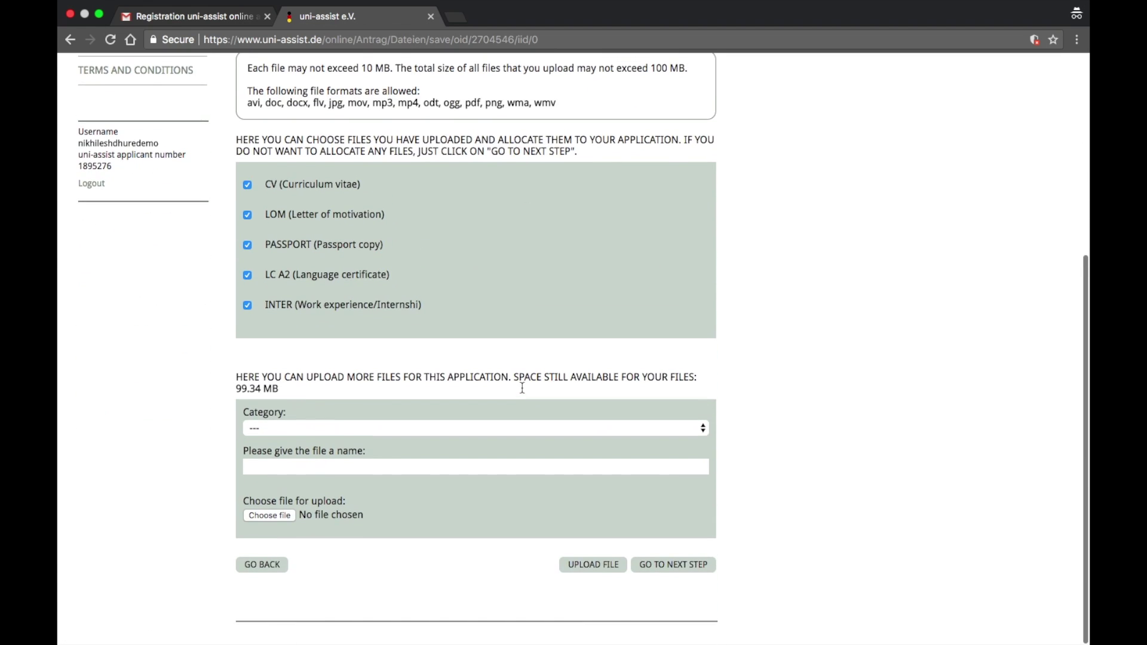
# Proceed to Submit online and read the important notice, including the uni-assist postal address
pyautogui.click(662, 572)
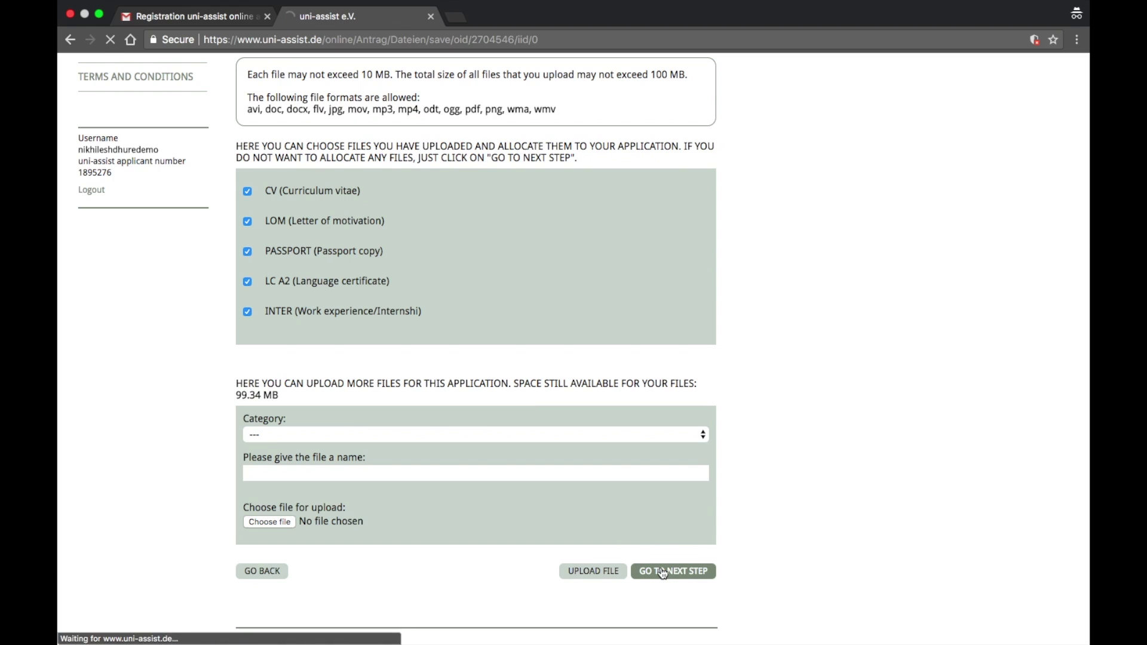
pyautogui.scroll(-3, 675, 466)
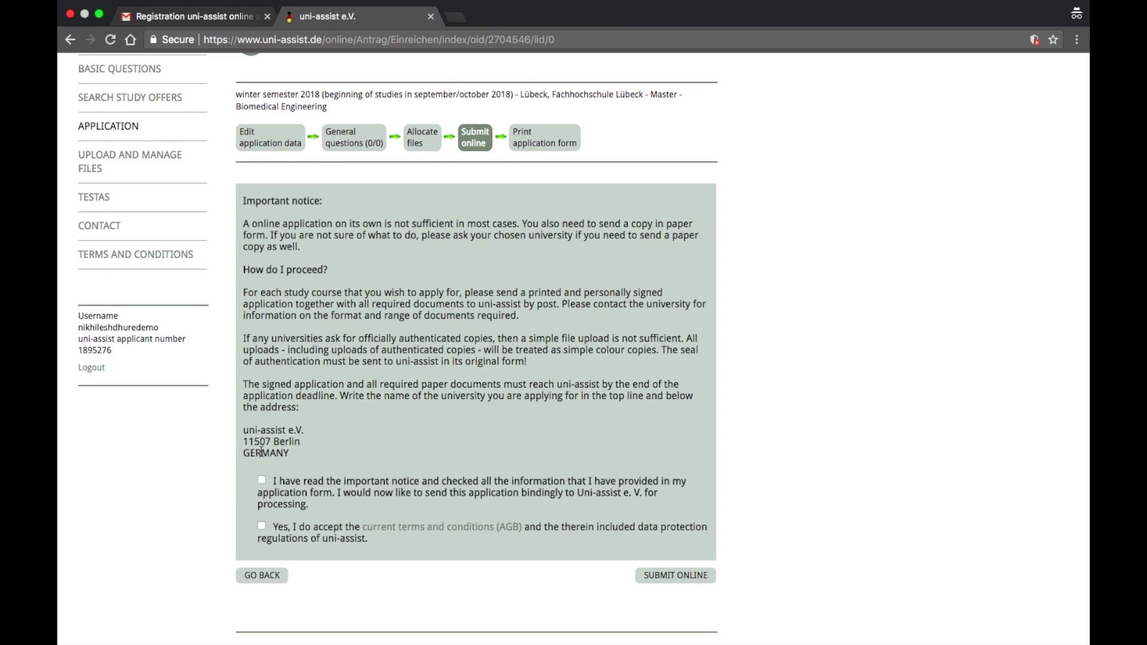
pyautogui.moveTo(243, 430); pyautogui.dragTo(286, 448)
pyautogui.click(288, 449)
# Submit the Lübeck application online and download its Print application PDF
pyautogui.click(648, 575)
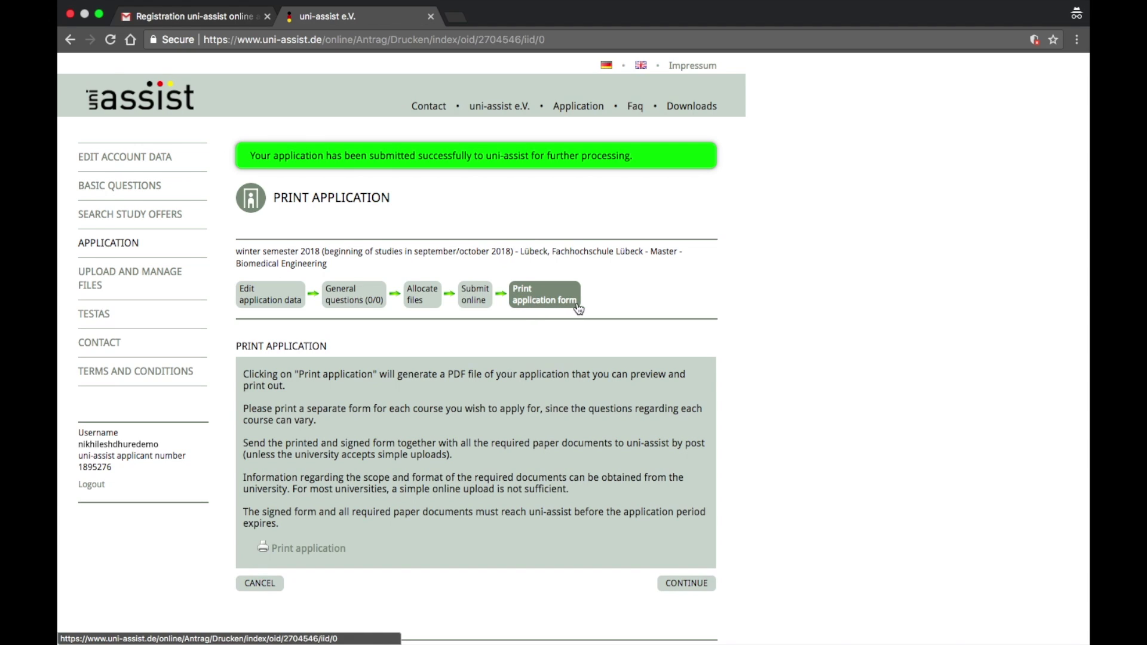
pyautogui.click(309, 555)
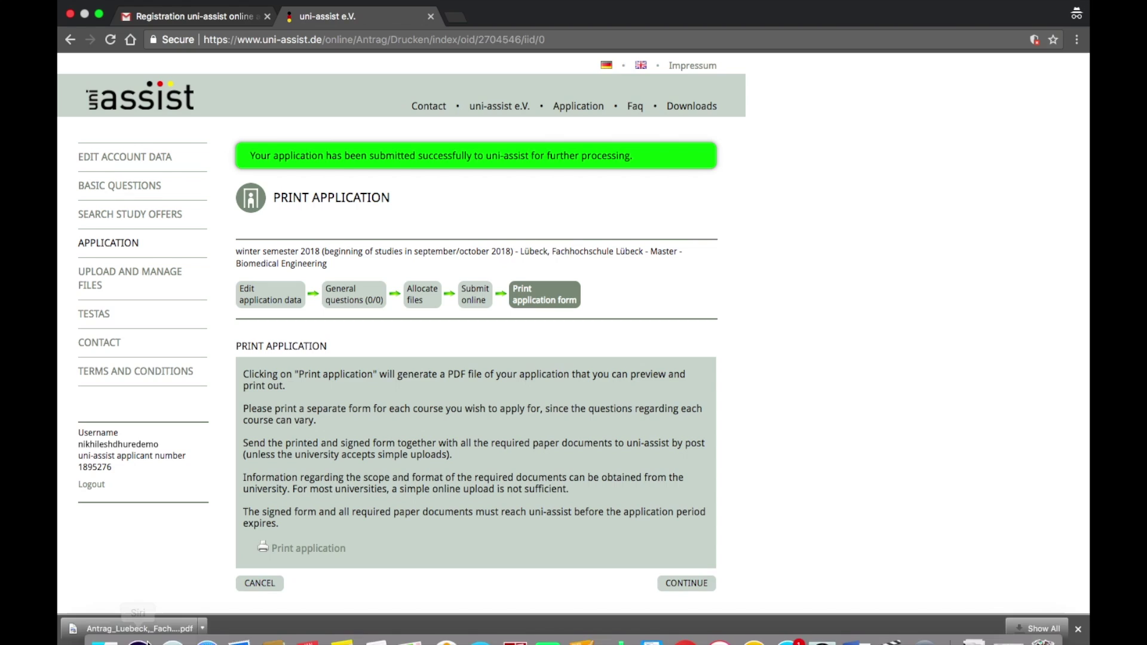
# Read both pages of the Lübeck application PDF, noting the applicant number and print-and-sign note
pyautogui.click(175, 632)
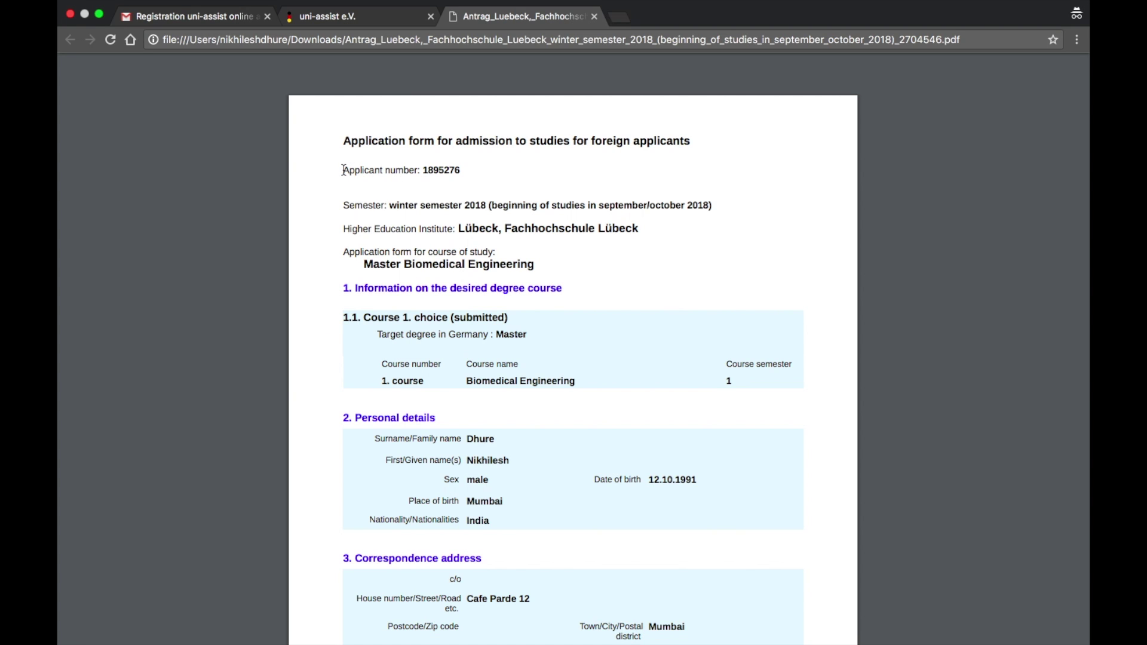
pyautogui.moveTo(344, 171); pyautogui.dragTo(460, 171)
pyautogui.scroll(-5, 490, 246)
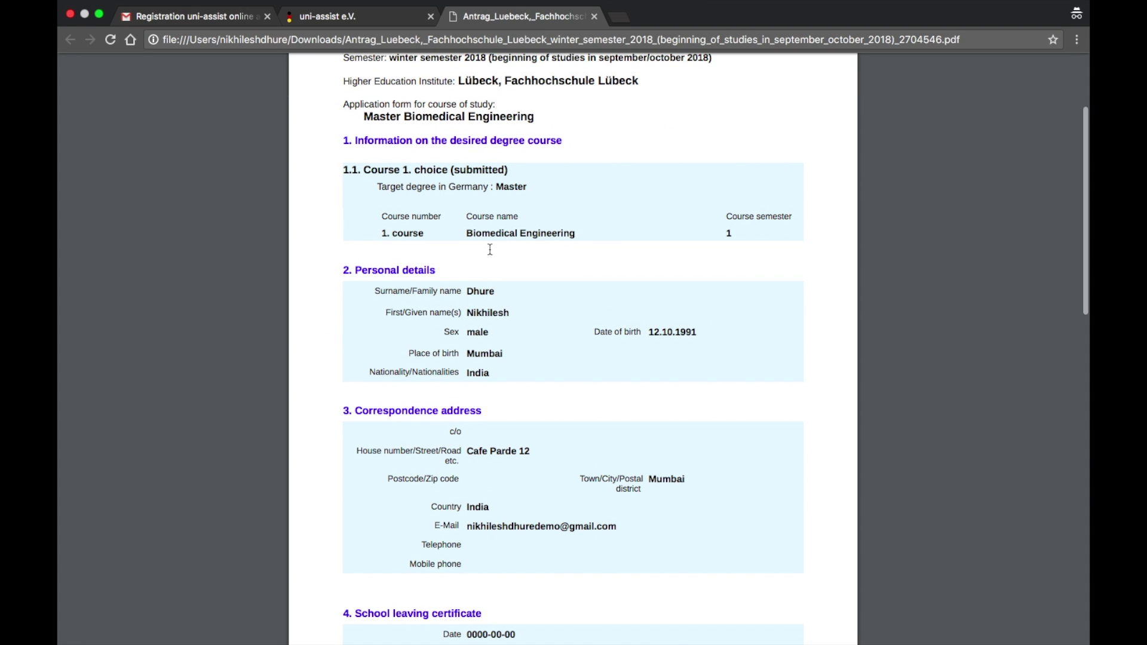
pyautogui.scroll(-8, 491, 246)
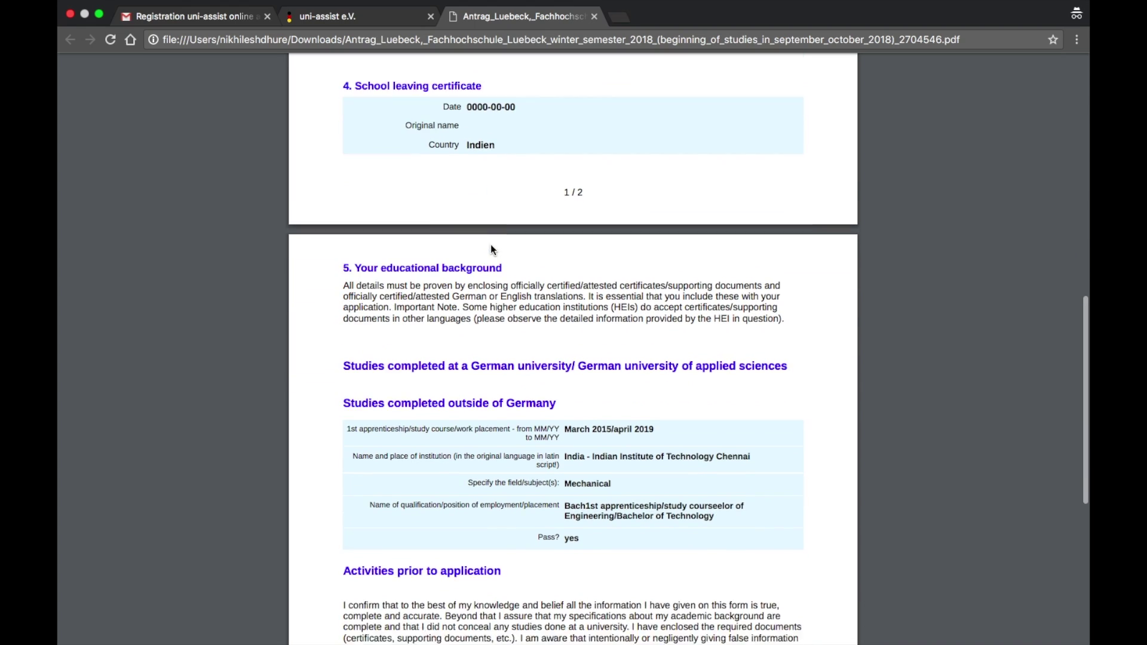
pyautogui.scroll(-5, 446, 285)
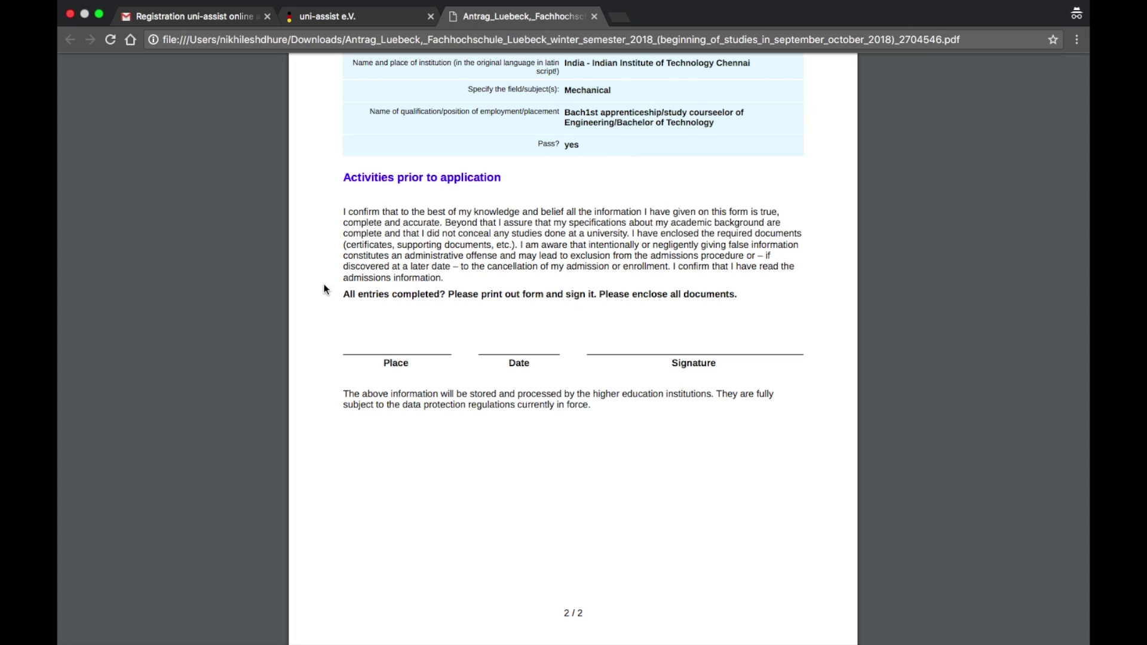
pyautogui.moveTo(325, 289); pyautogui.dragTo(512, 342)
pyautogui.click(445, 366)
pyautogui.scroll(4, 687, 370)
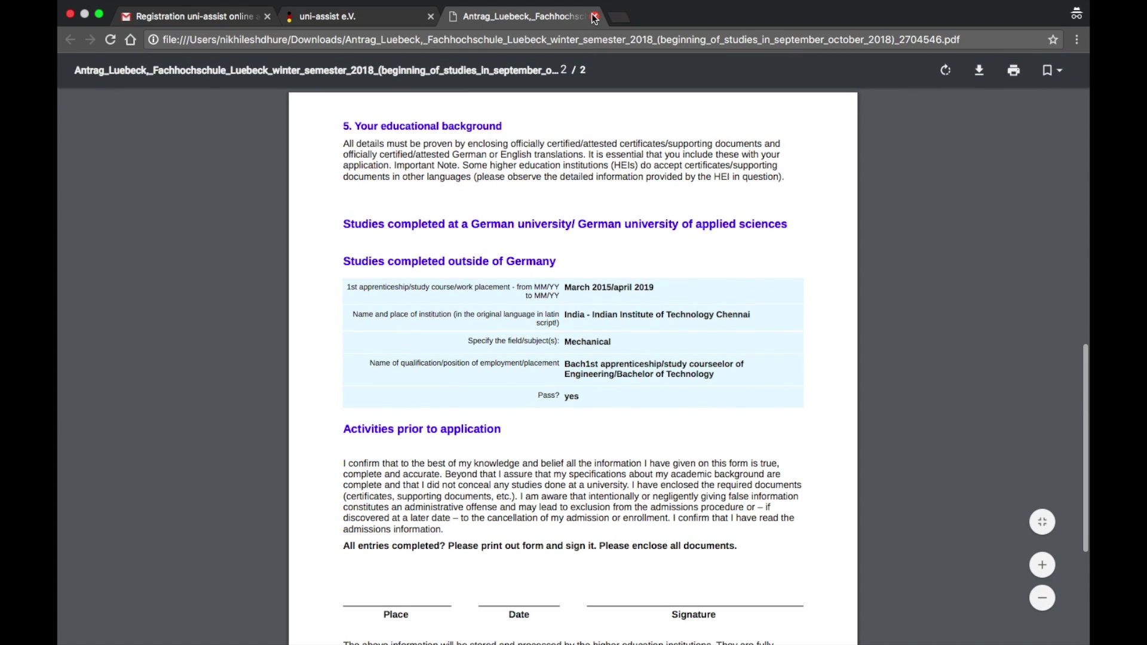
# Close the PDF, return to Allocate files, and set the upload category to Application form
pyautogui.click(595, 17)
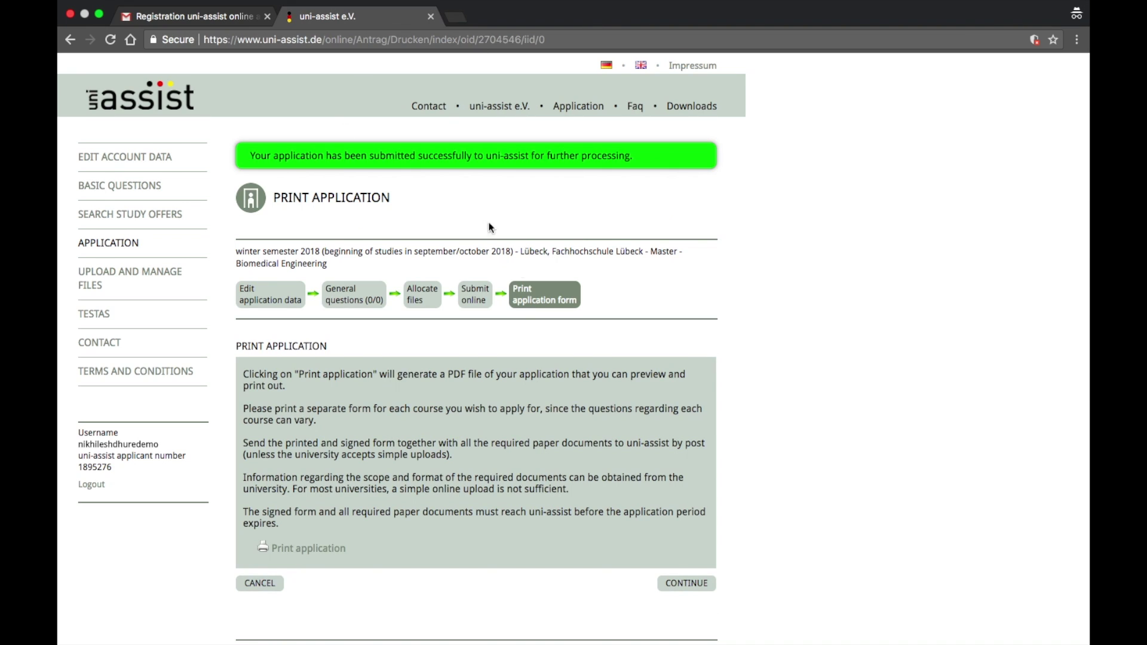
pyautogui.scroll(-1, 535, 229)
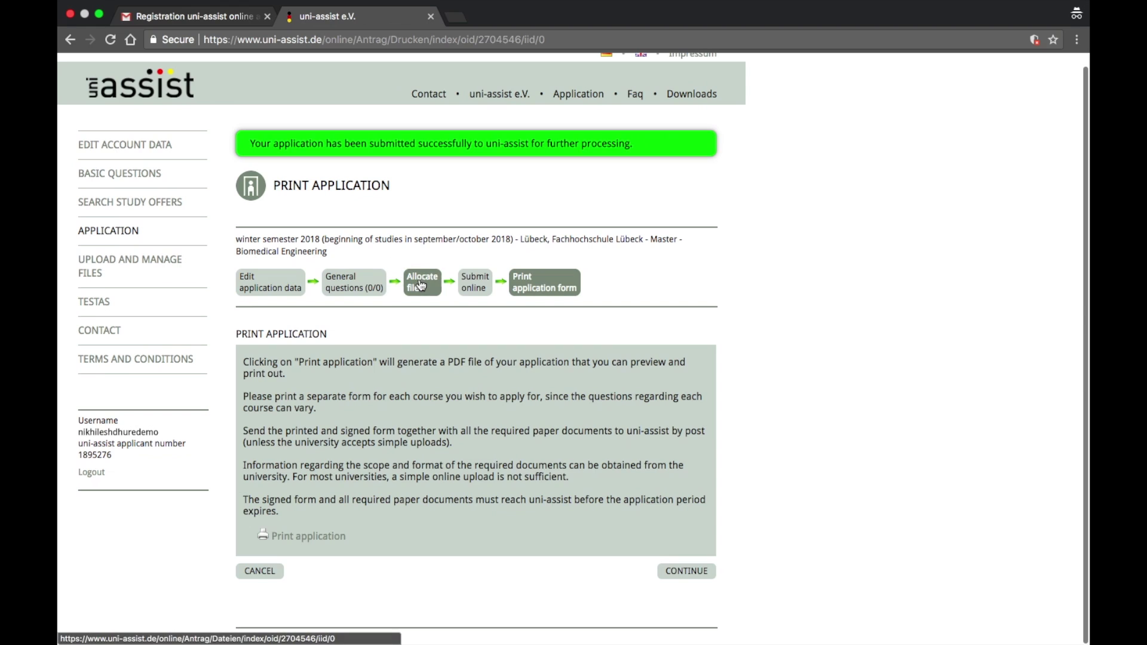
pyautogui.click(421, 285)
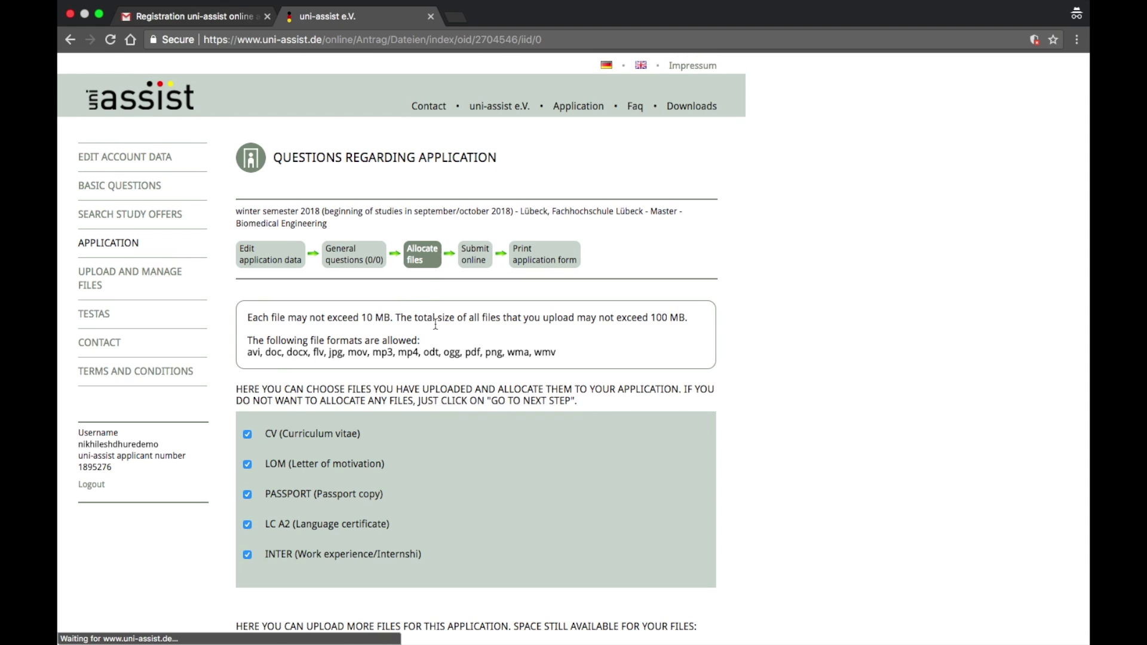
pyautogui.scroll(-5, 436, 356)
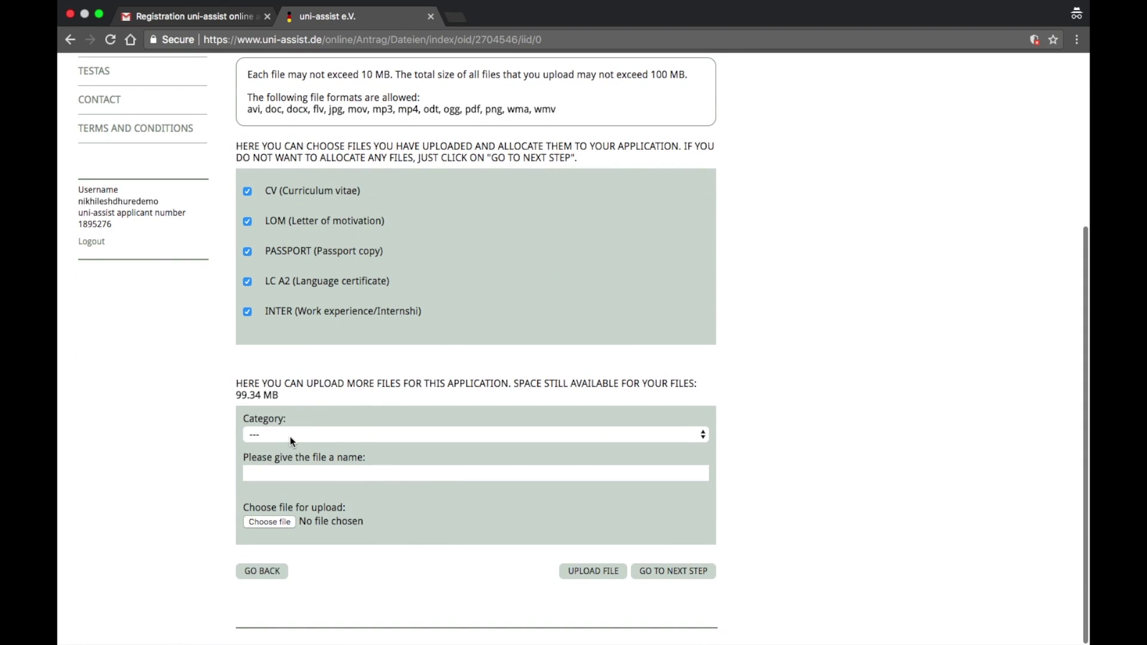
pyautogui.click(289, 435)
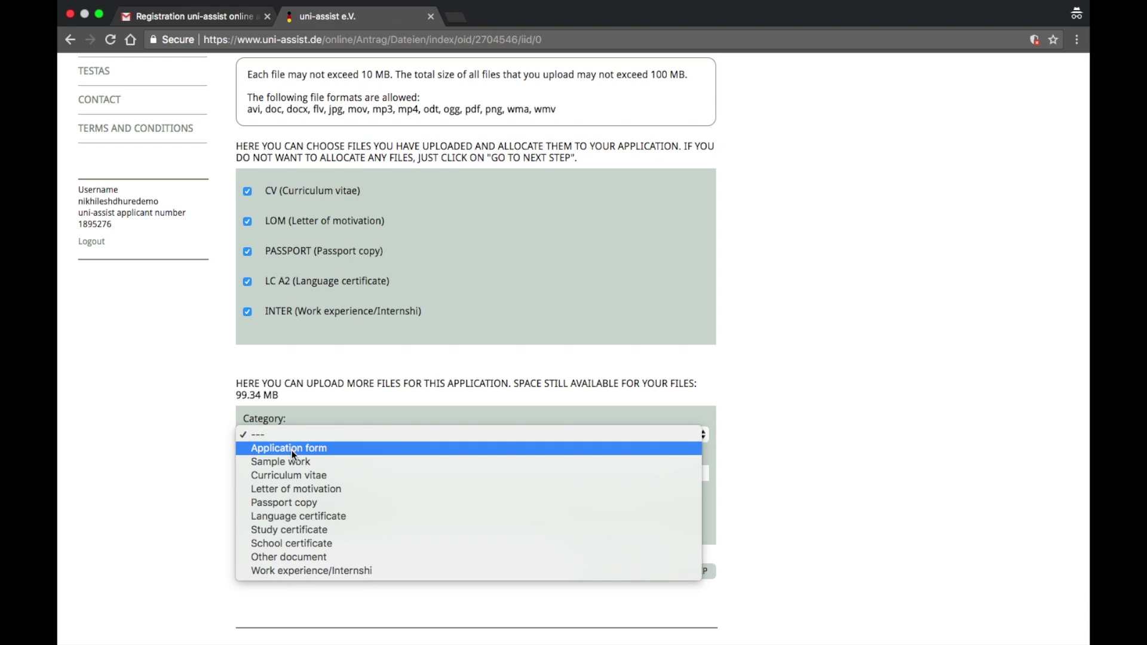
pyautogui.click(292, 449)
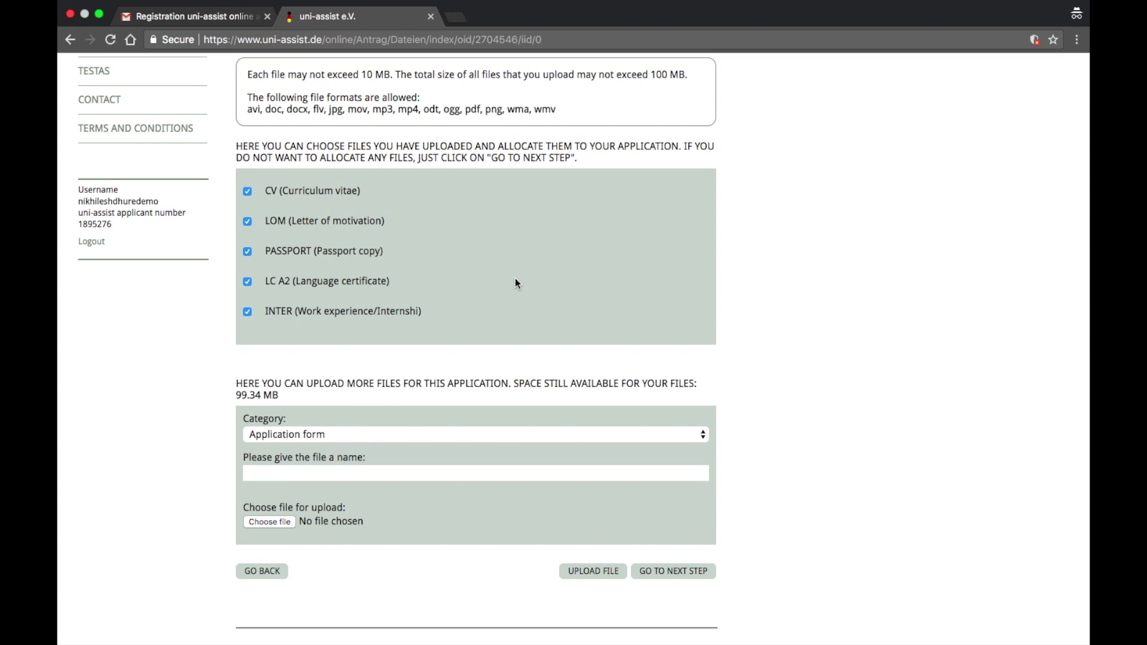
# Check the application list showing Lübeck submitted, then start a new application
pyautogui.click(687, 570)
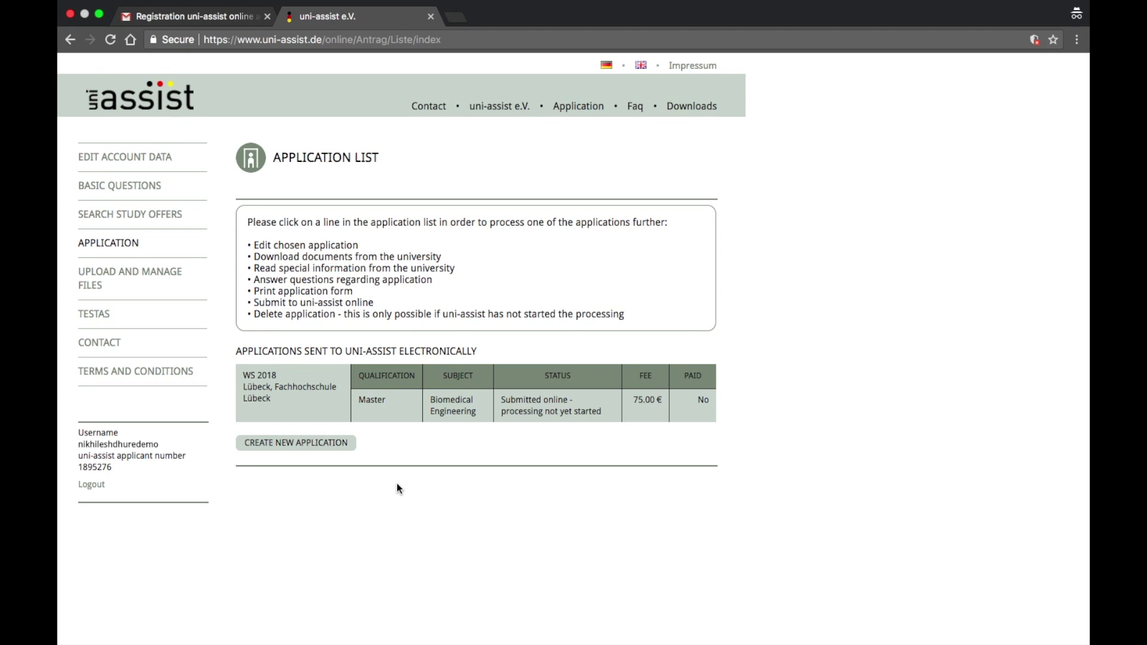
pyautogui.click(305, 446)
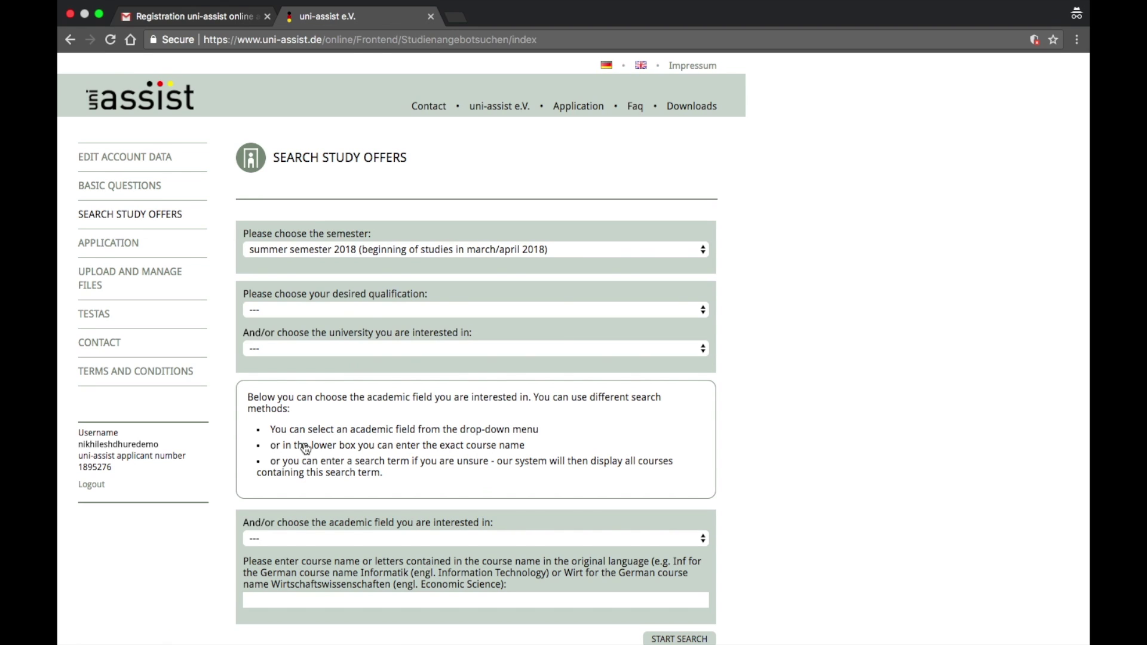
# Filter the study offers to winter semester 2018 and the Master qualification
pyautogui.click(406, 248)
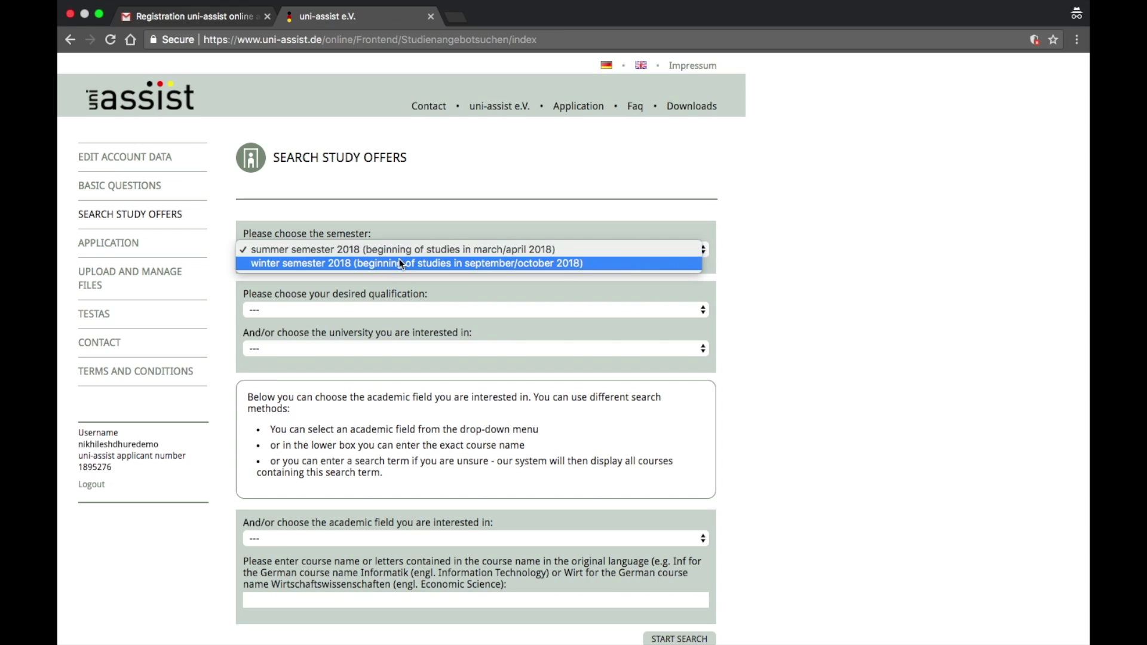
pyautogui.click(396, 266)
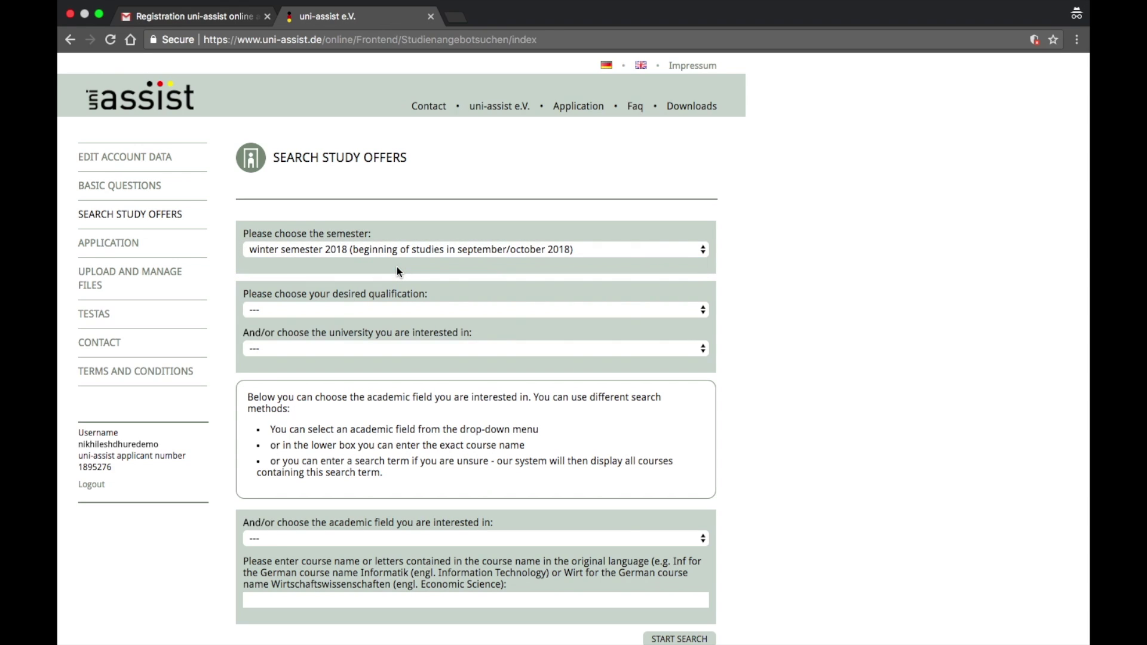
pyautogui.click(423, 311)
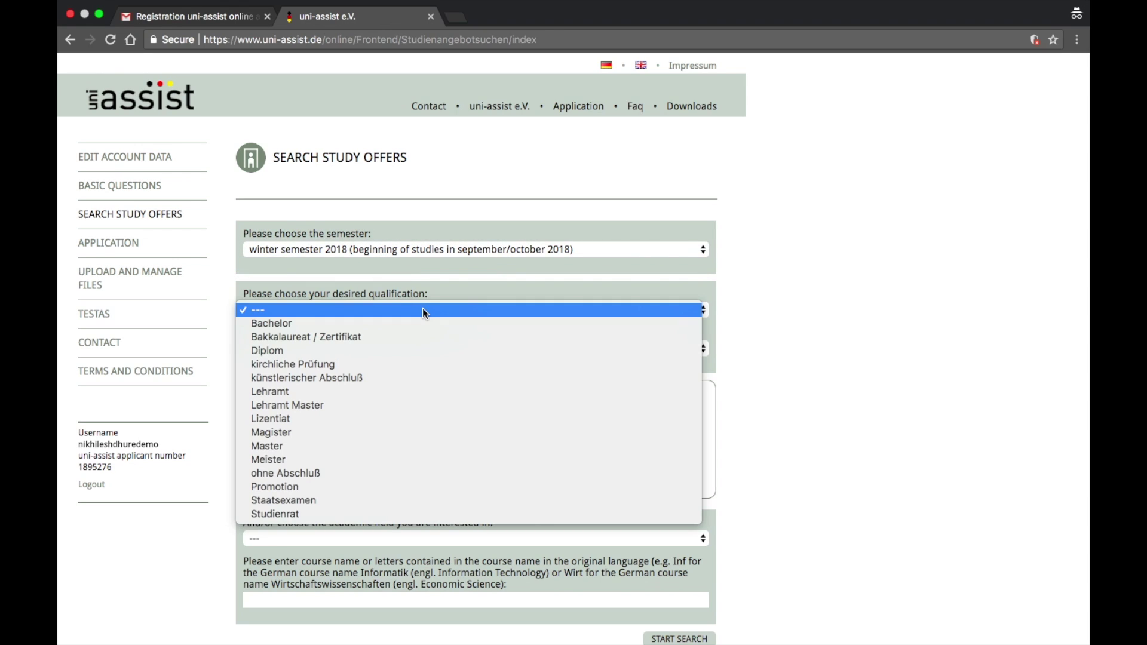
pyautogui.click(362, 447)
pyautogui.click(394, 350)
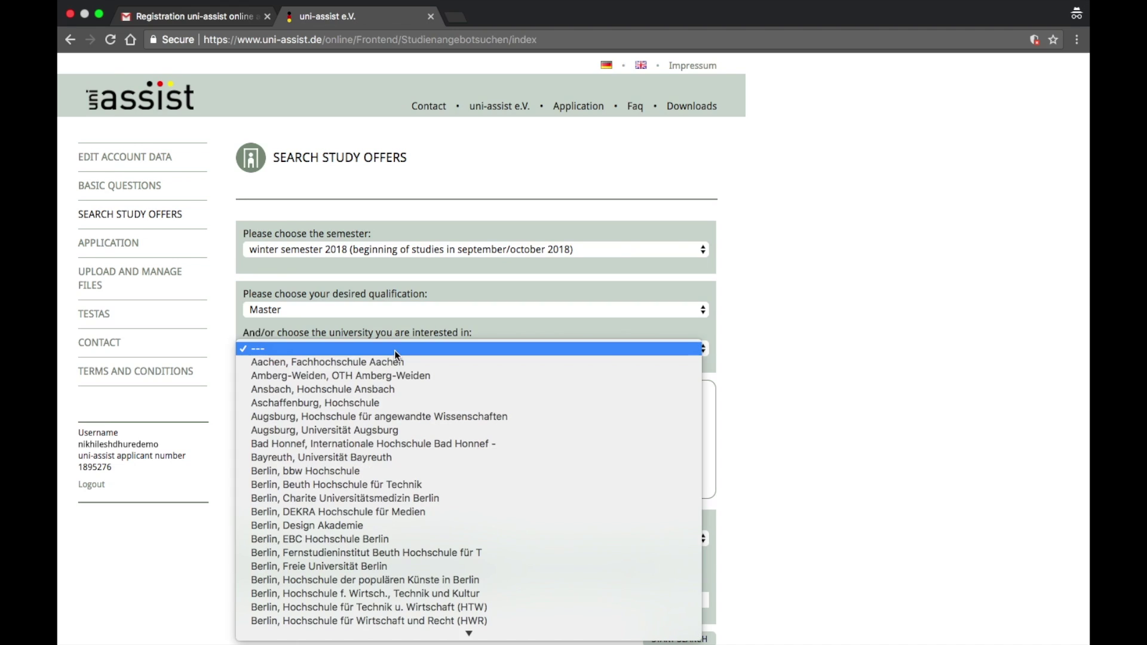
pyautogui.click(393, 352)
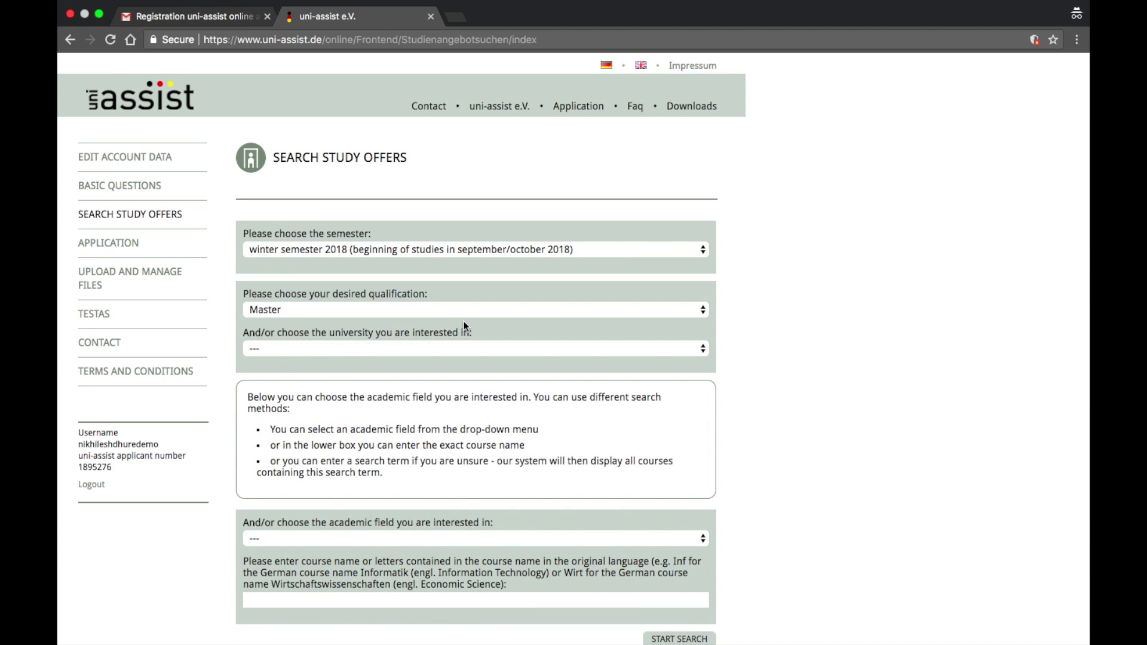
# Set the academic field to Mechatronics and run the study offer search
pyautogui.scroll(-2, 508, 356)
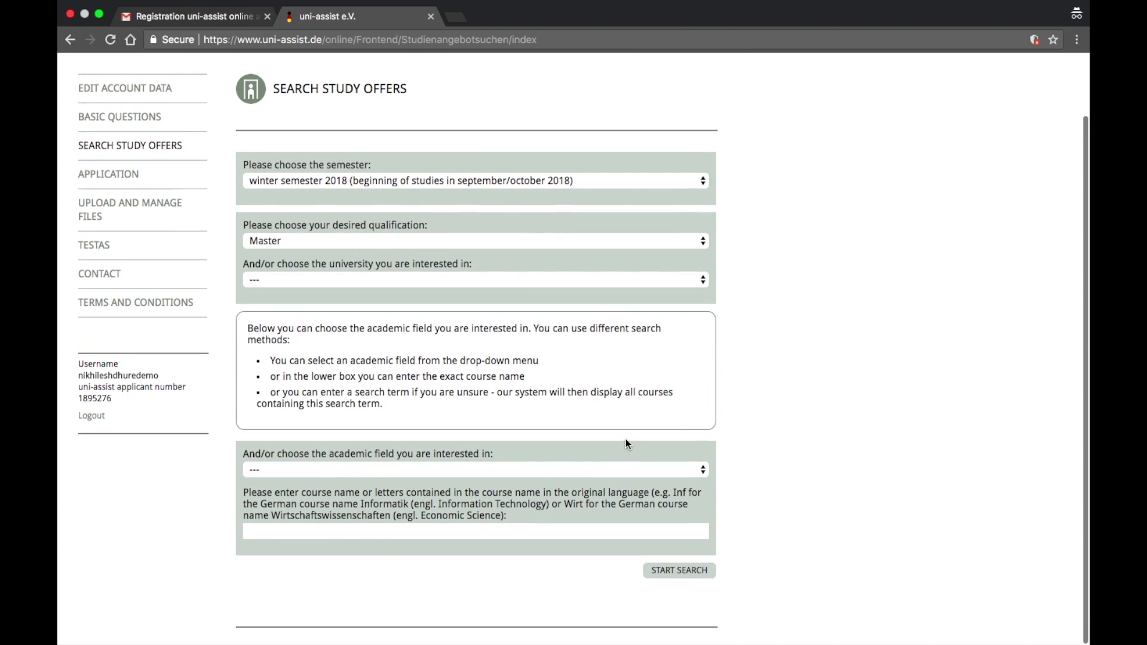
pyautogui.click(470, 470)
pyautogui.click(454, 567)
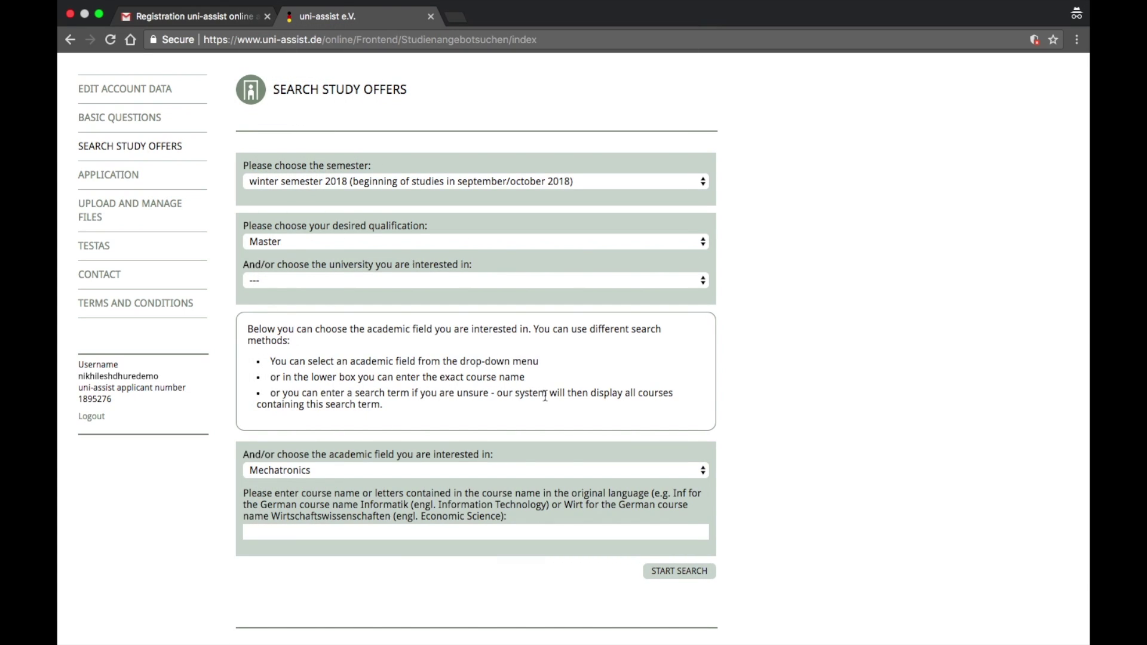
pyautogui.rightClick(787, 519)
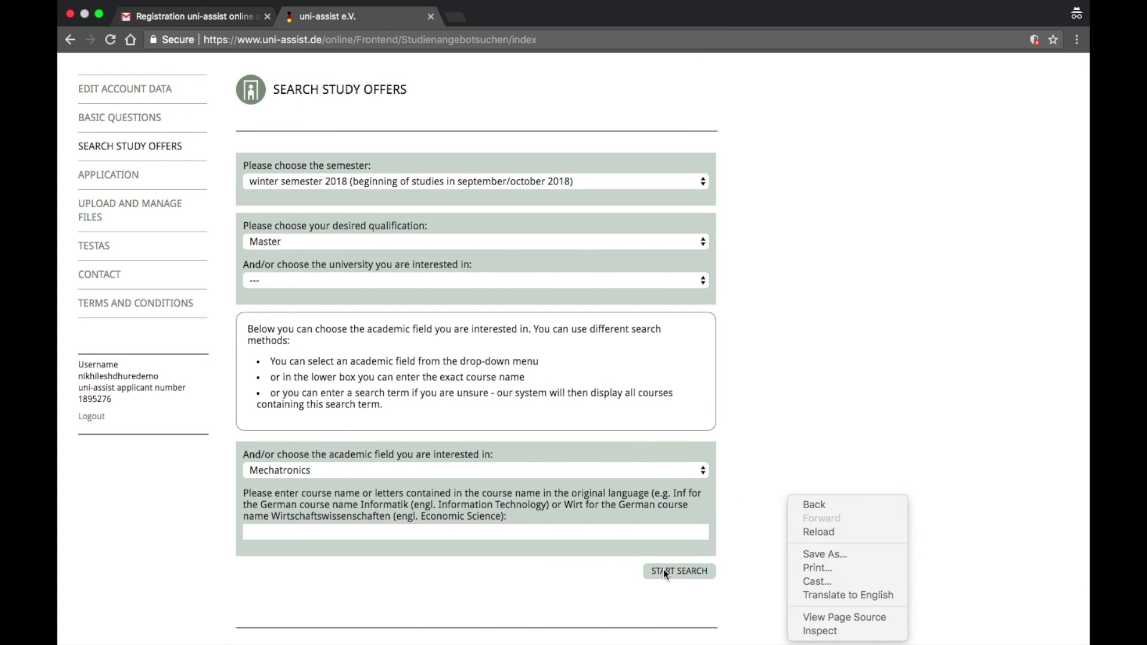
pyautogui.click(664, 571)
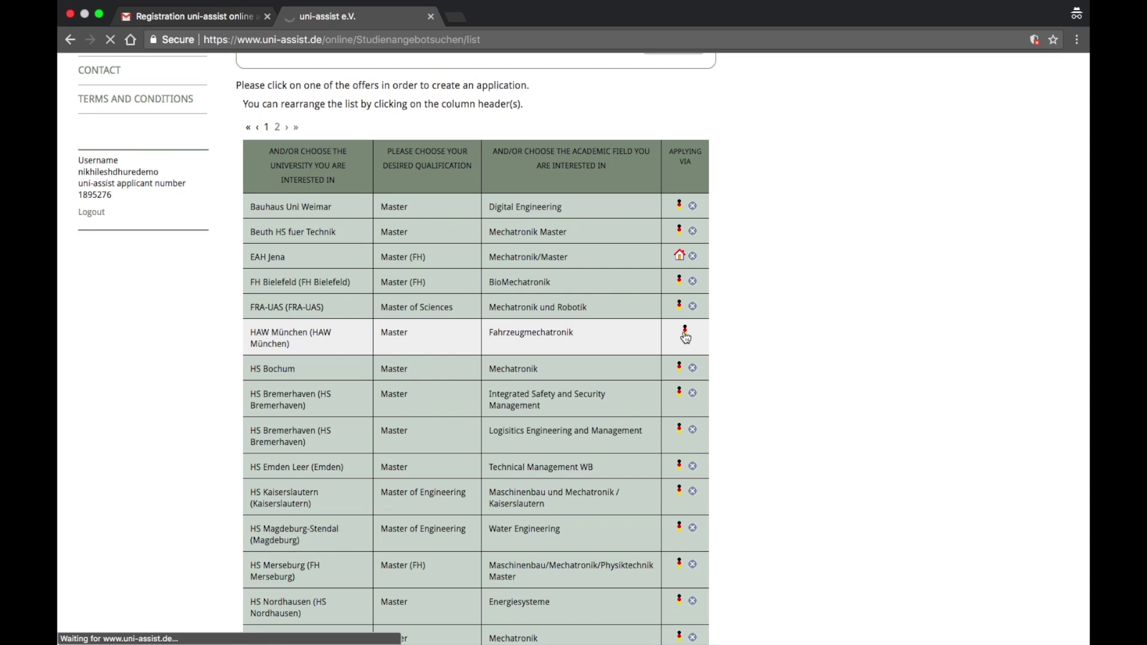
pyautogui.scroll(-2, 747, 332)
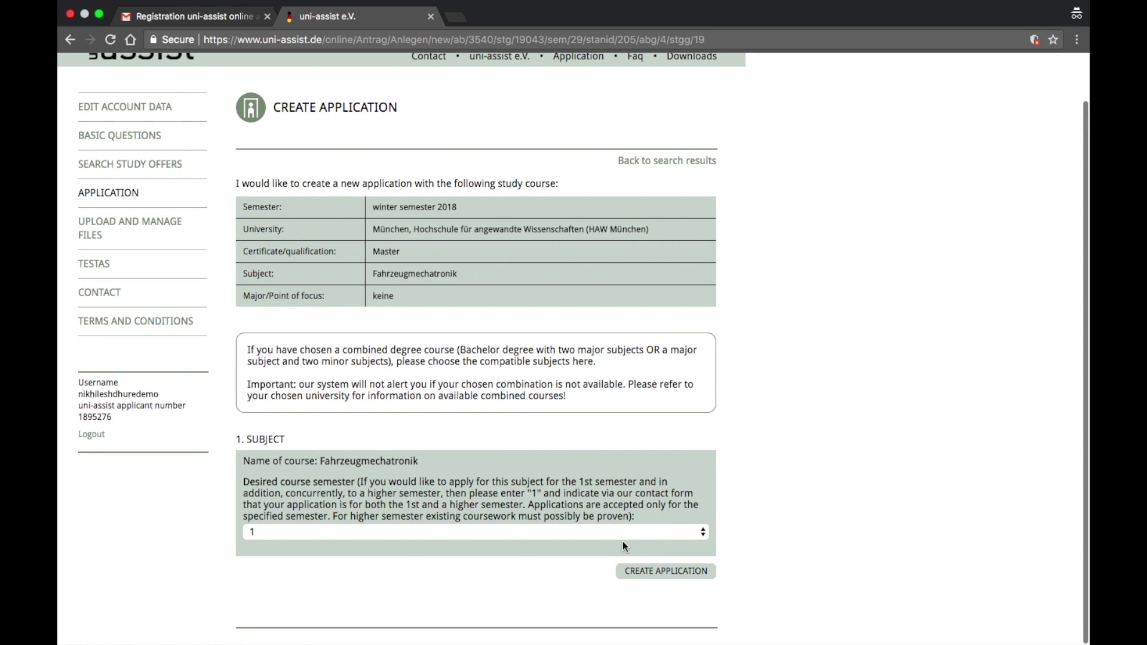
# Create the HAW München Fahrzeugmechatronik application and expand the 'Studies completed outside of Germany' block
pyautogui.click(665, 571)
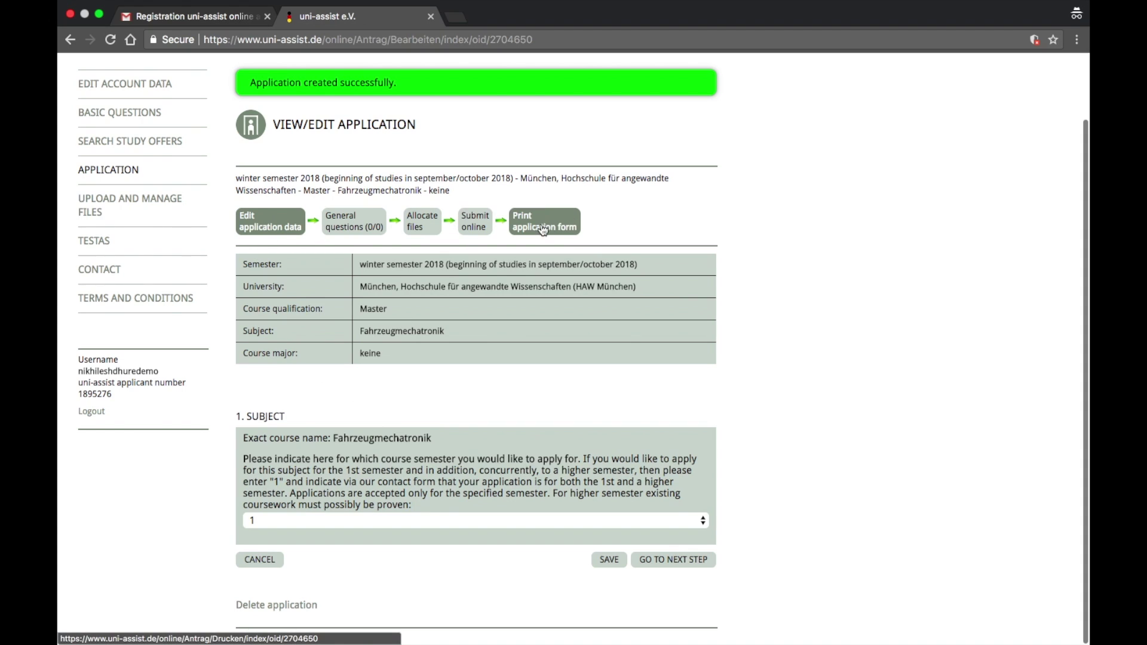
pyautogui.click(367, 227)
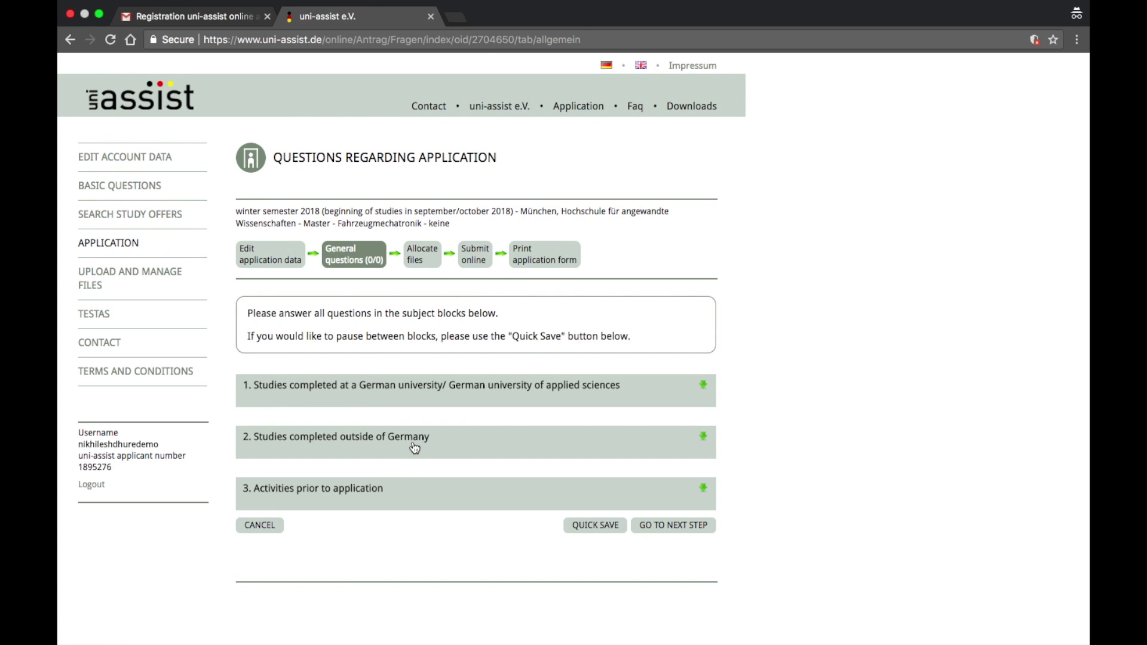
pyautogui.click(415, 448)
# Review the general questions form and save the answers
pyautogui.scroll(-9, 471, 500)
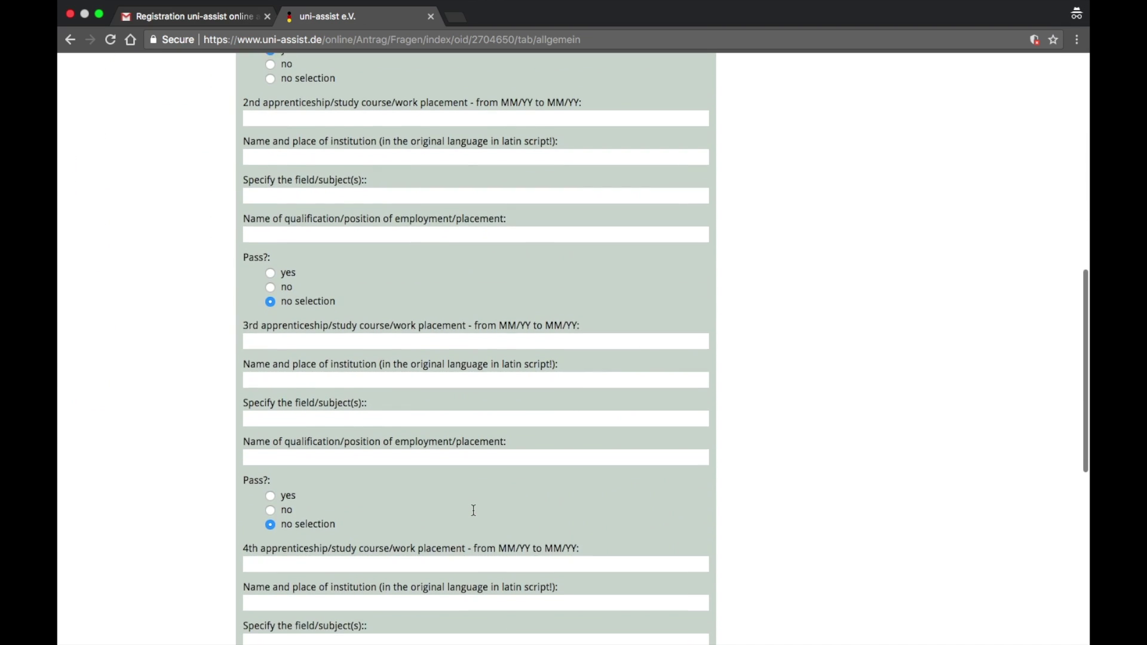
pyautogui.scroll(2, 473, 511)
pyautogui.scroll(4, 474, 511)
pyautogui.scroll(-9, 473, 511)
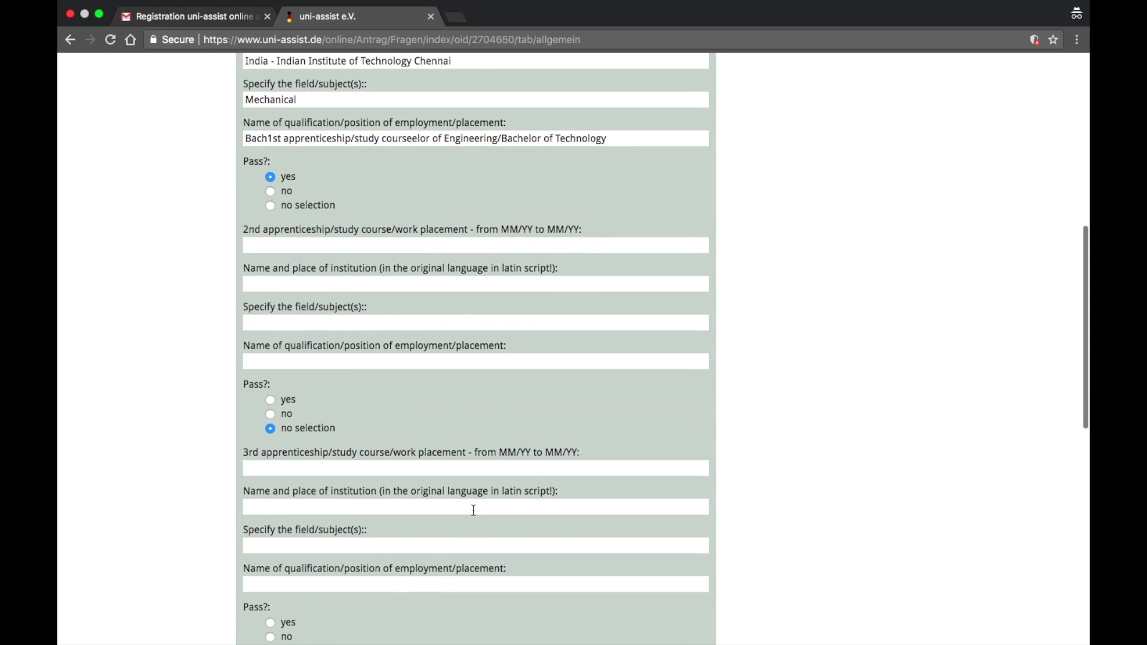
pyautogui.scroll(-5, 473, 511)
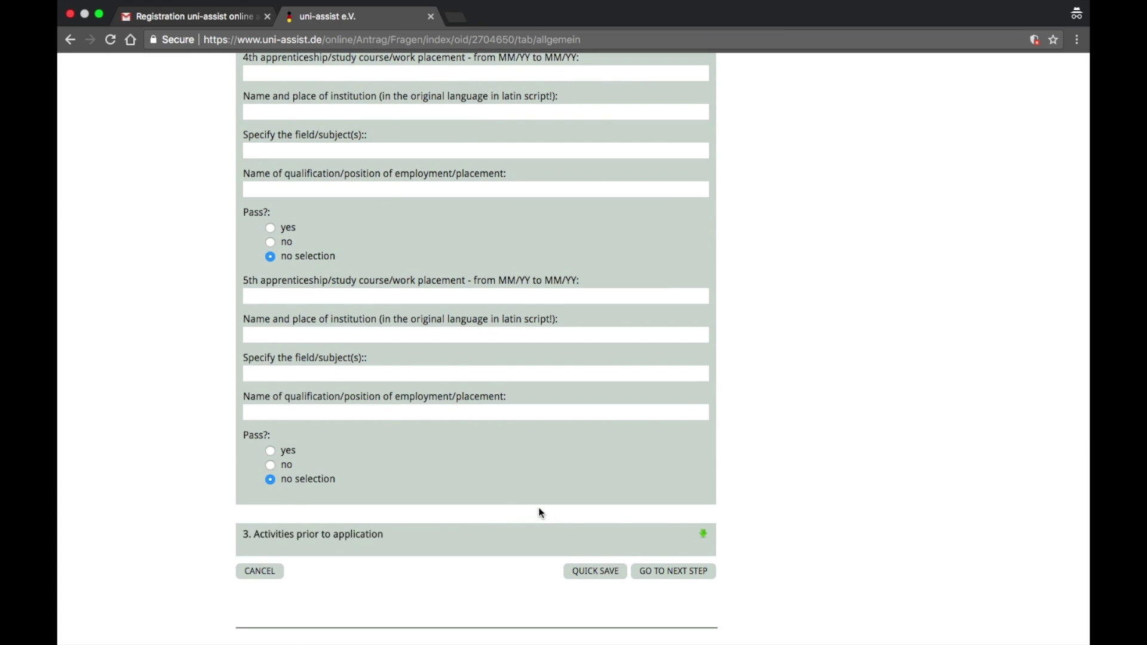
pyautogui.click(685, 575)
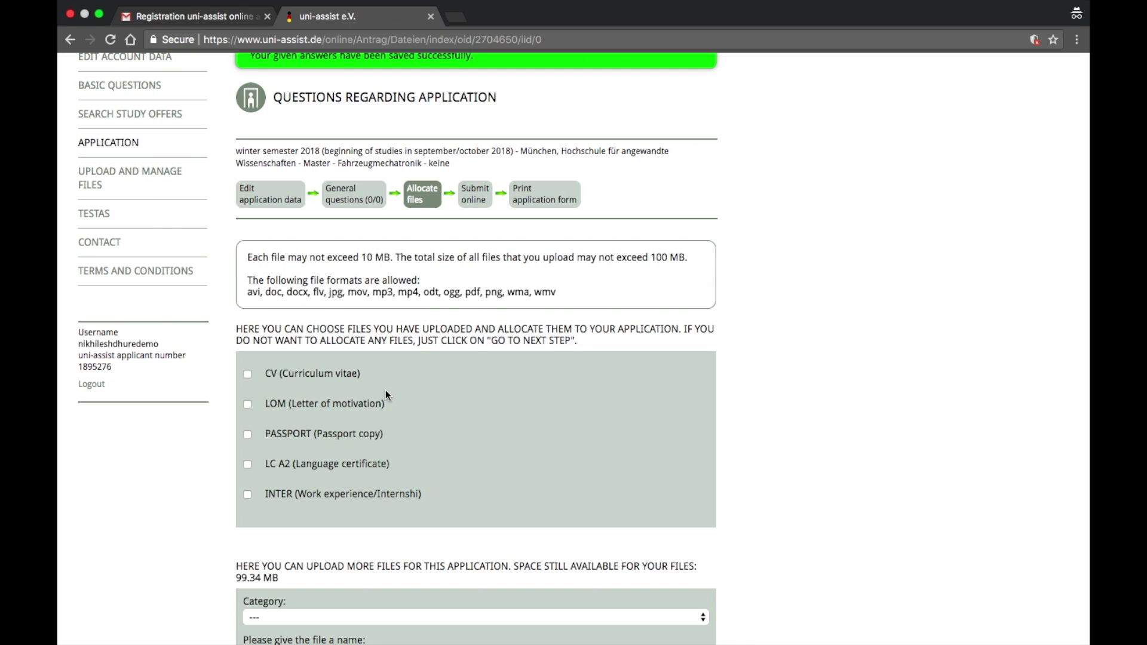
# Allocate the CV file to the HAW München application
pyautogui.scroll(-1, 385, 390)
pyautogui.click(248, 335)
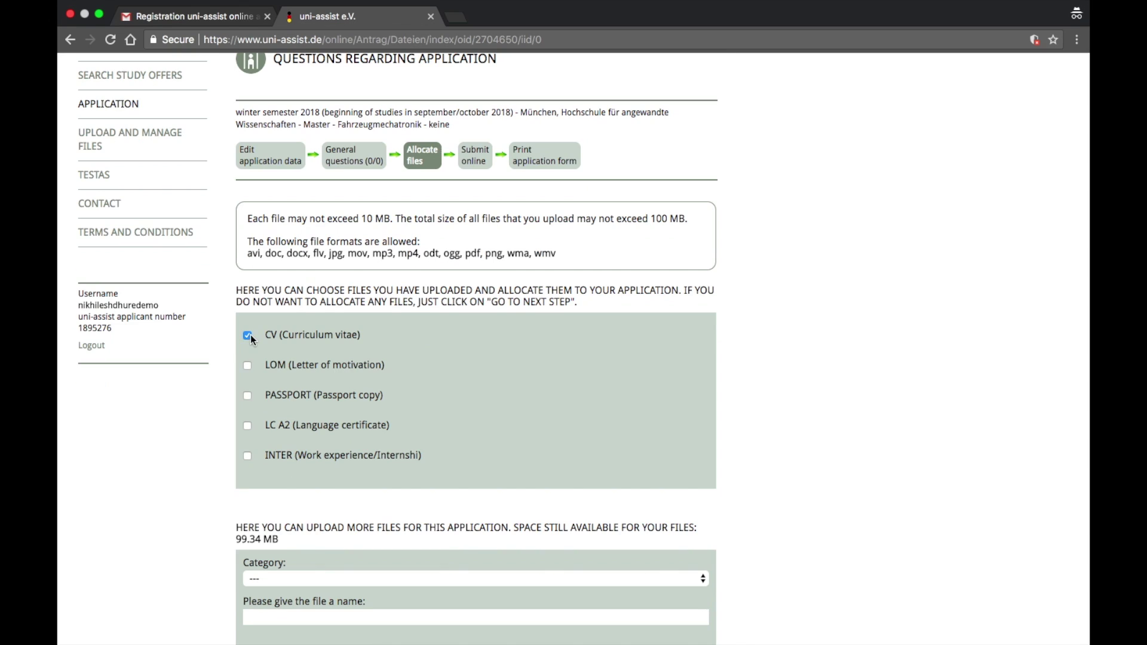
pyautogui.scroll(1, 265, 386)
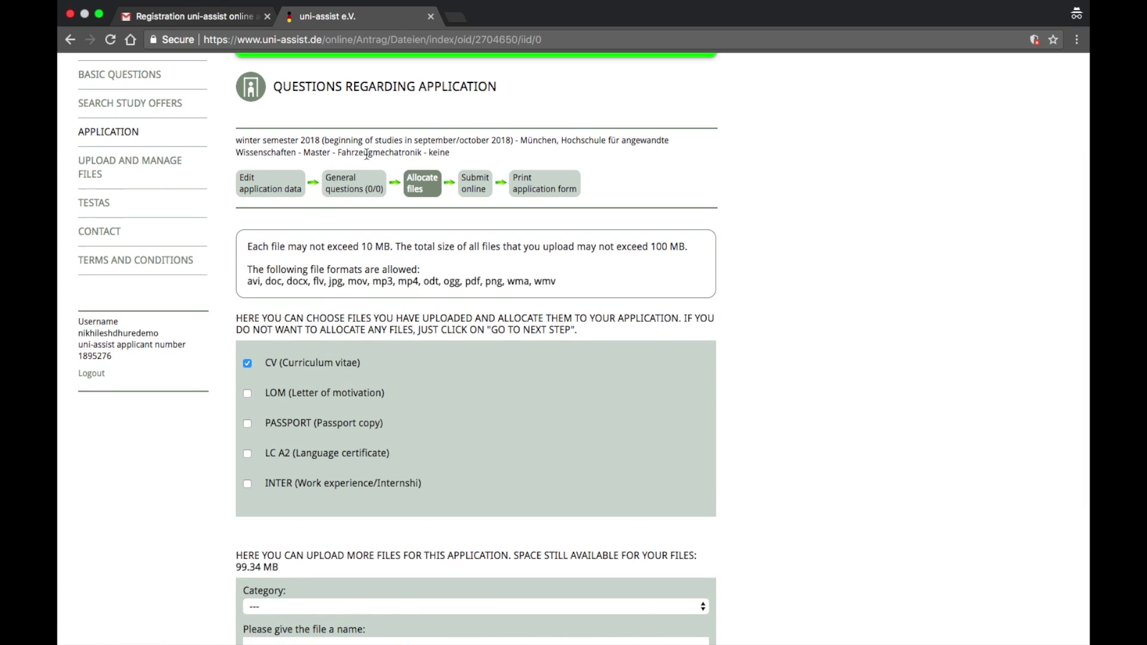
pyautogui.scroll(-3, 371, 377)
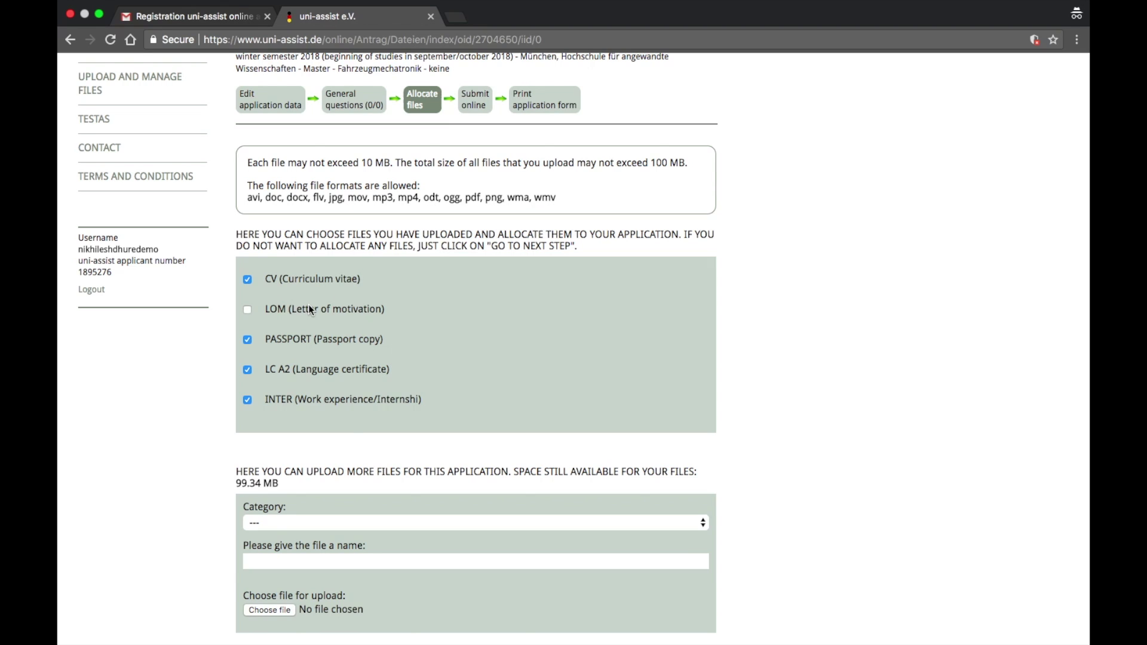
pyautogui.scroll(-3, 347, 428)
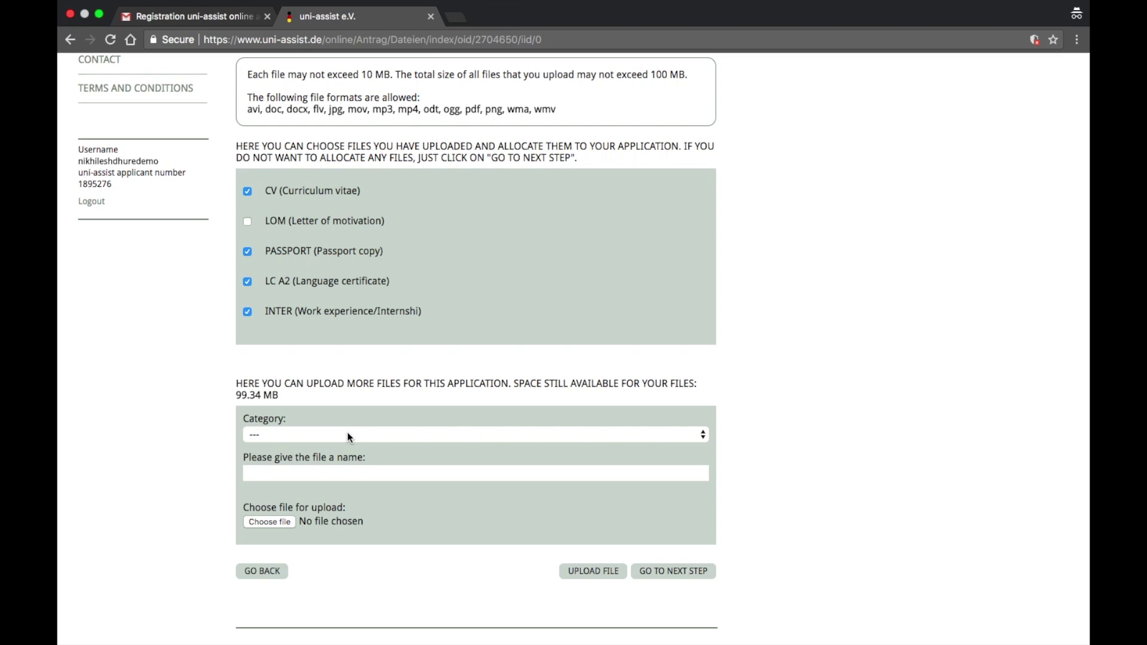
# Name a new Letter of motivation upload 'LOM' and toggle the PASSPORT file's allocation
pyautogui.click(349, 437)
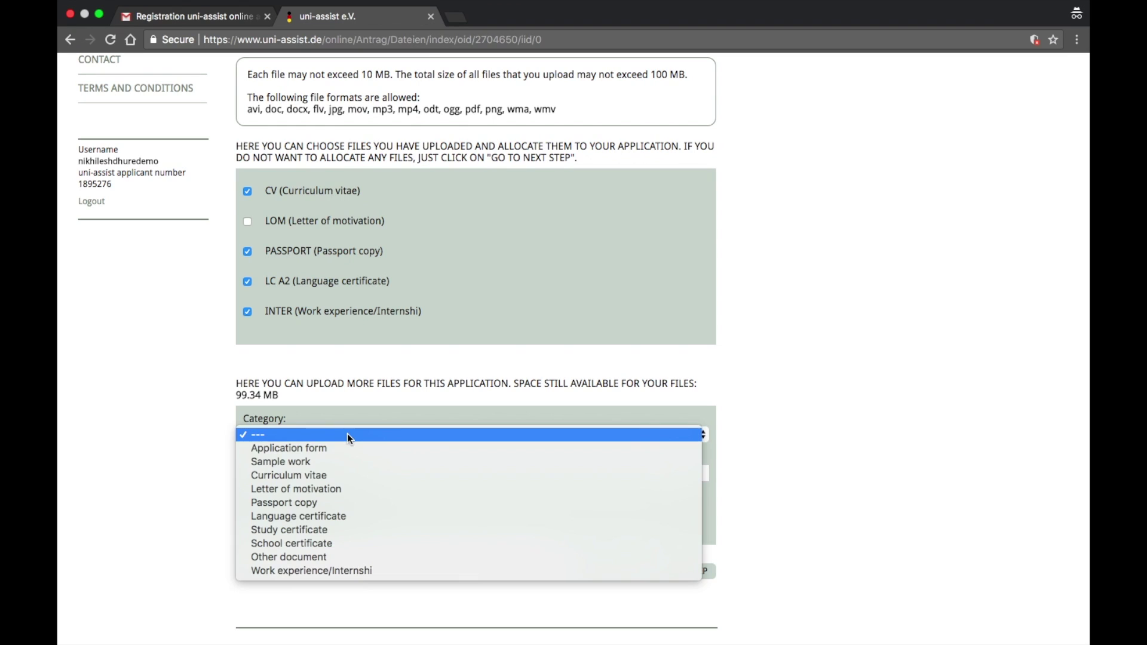
pyautogui.click(319, 487)
pyautogui.click(331, 471)
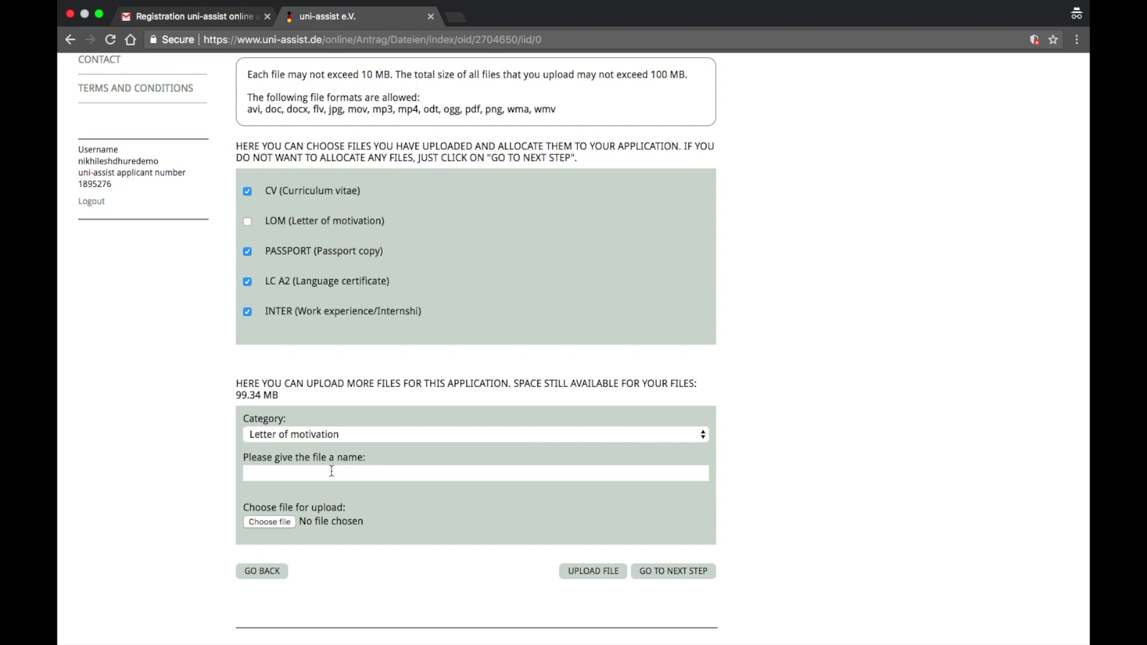
pyautogui.write('LOM')
pyautogui.click(365, 250)
# Accept the notice and AGB, submit the HAW München application, and generate its PDF
pyautogui.click(652, 583)
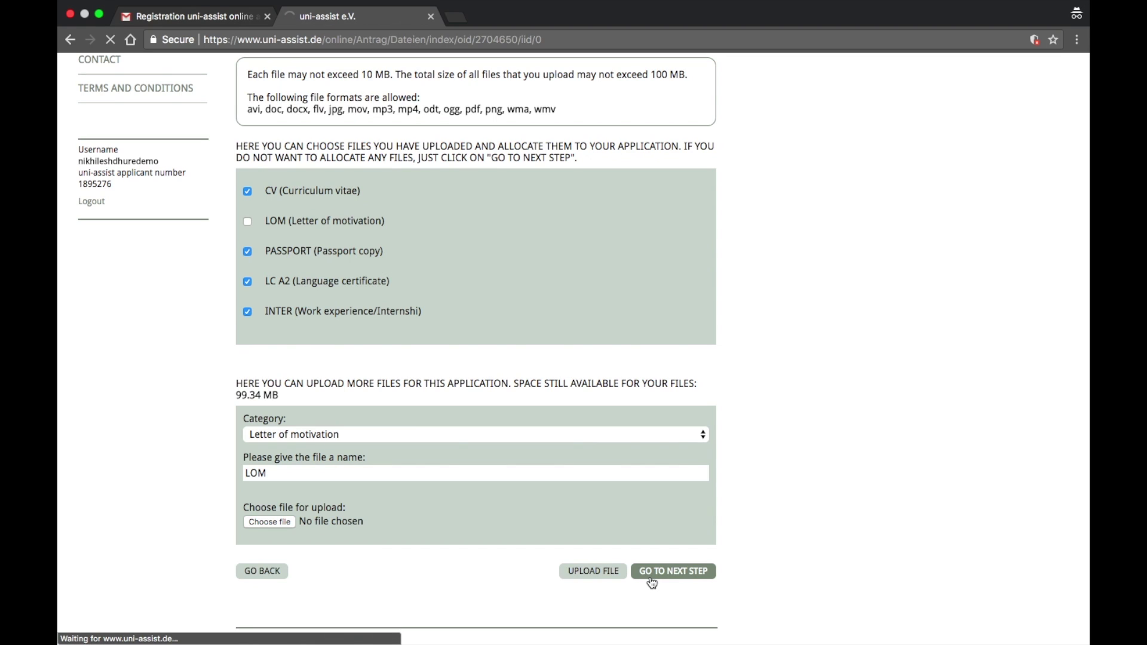
pyautogui.scroll(-2, 652, 577)
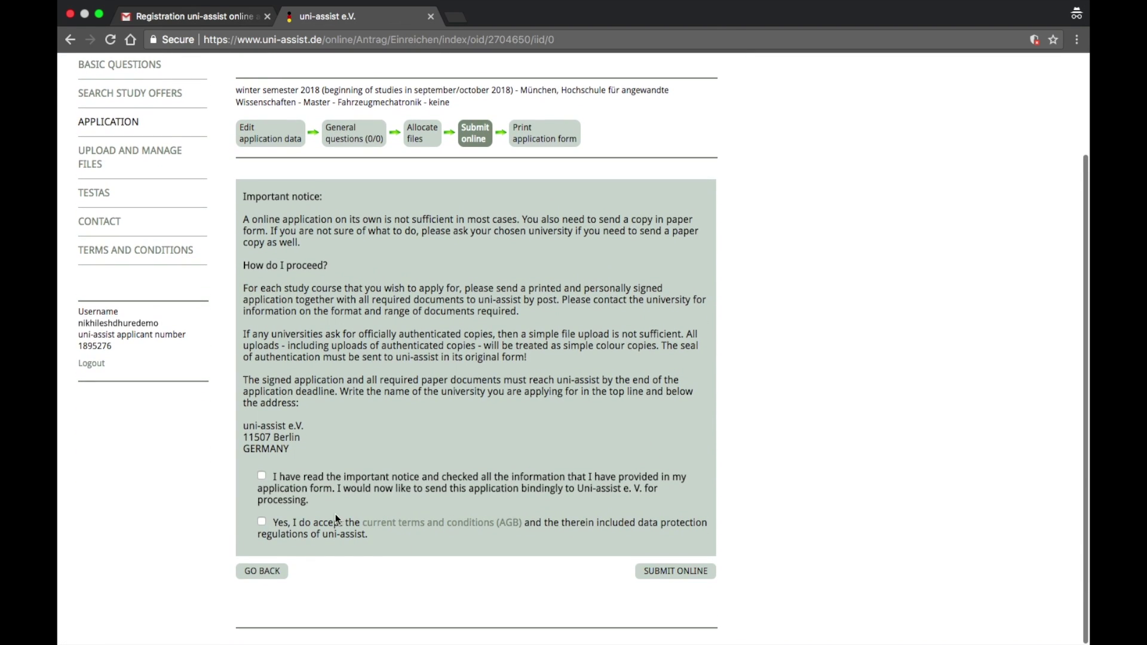
pyautogui.click(262, 476)
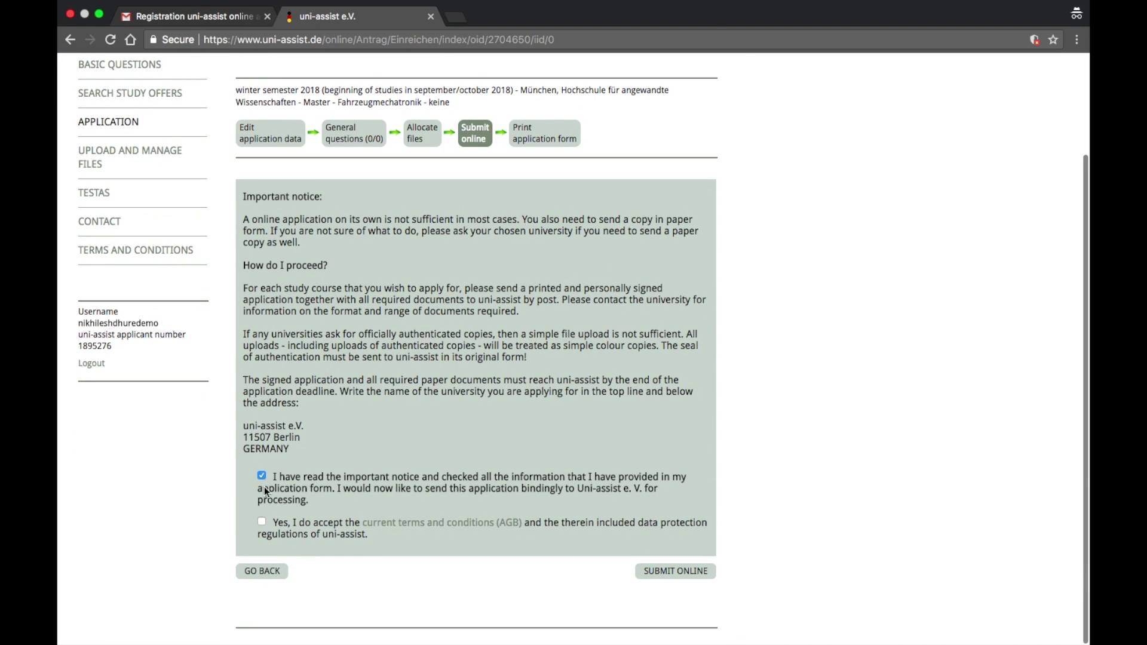
pyautogui.click(263, 521)
pyautogui.click(649, 571)
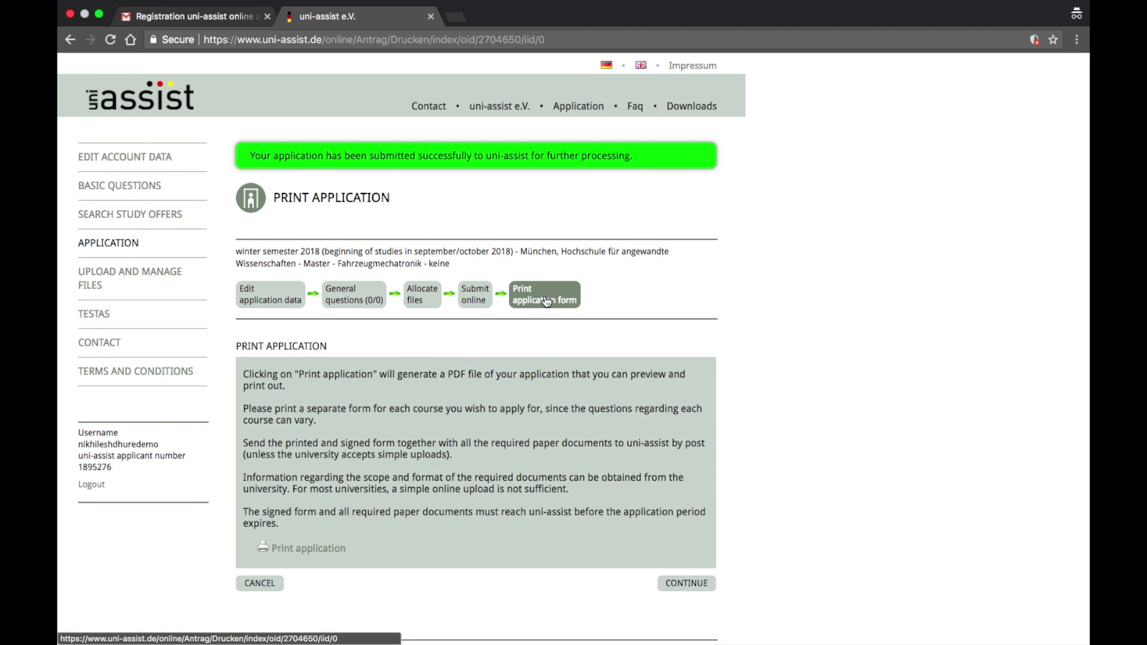
pyautogui.click(306, 552)
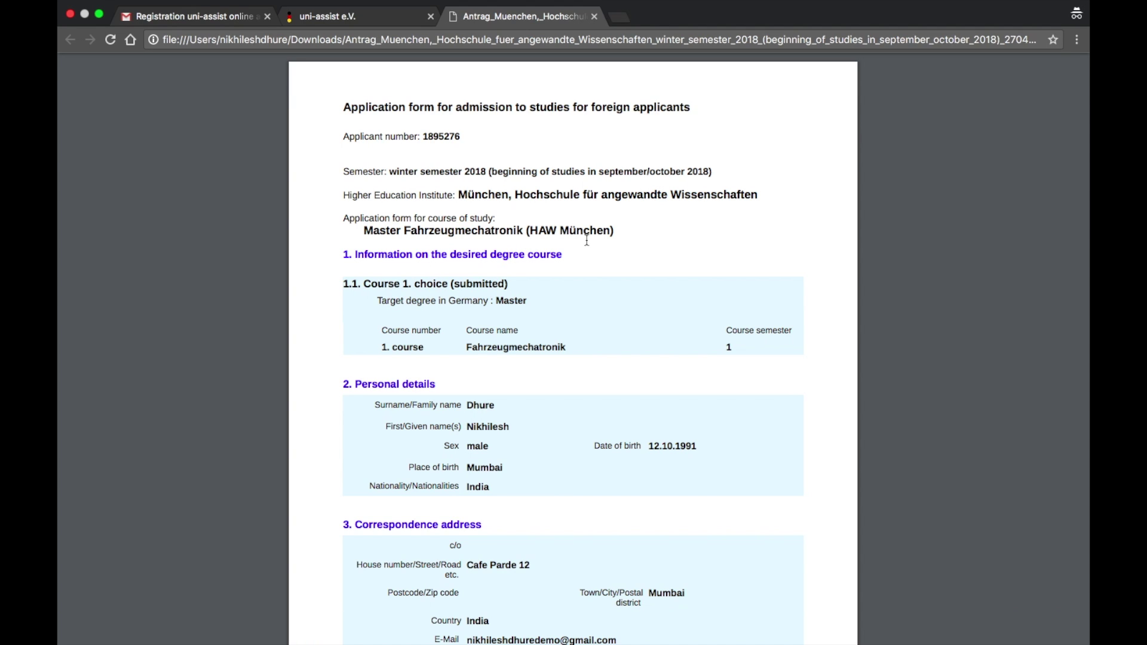
# Scroll the HAW München application PDF down to the page 2 signature lines, then close it
pyautogui.scroll(-15, 586, 240)
pyautogui.scroll(5, 587, 241)
pyautogui.scroll(-6, 587, 240)
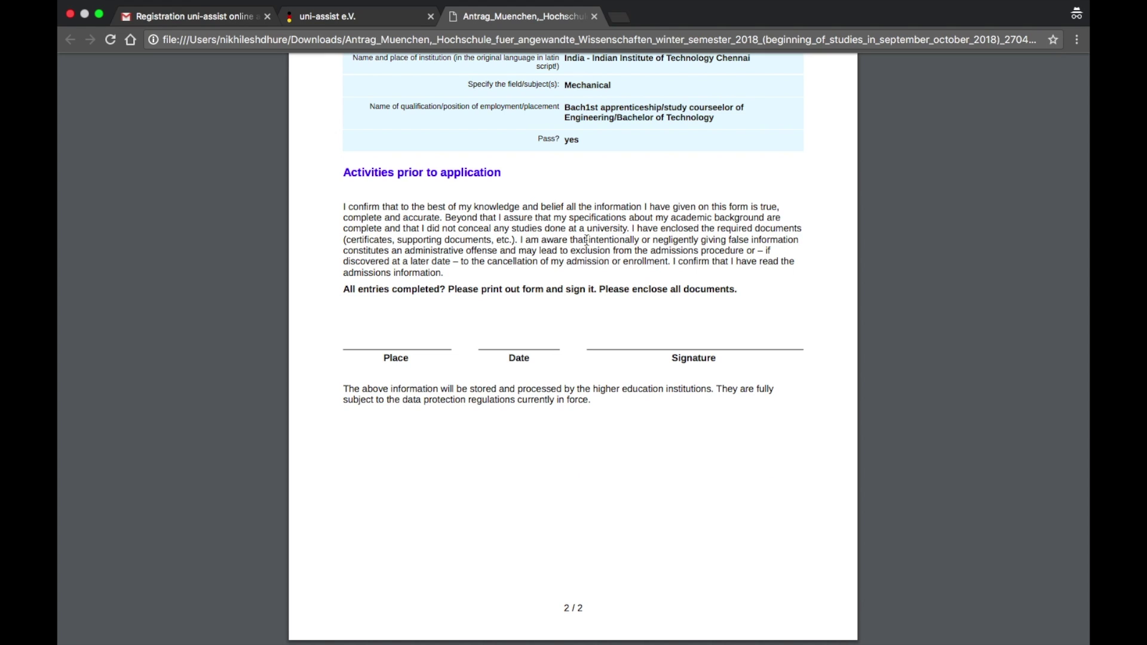
pyautogui.scroll(20, 586, 240)
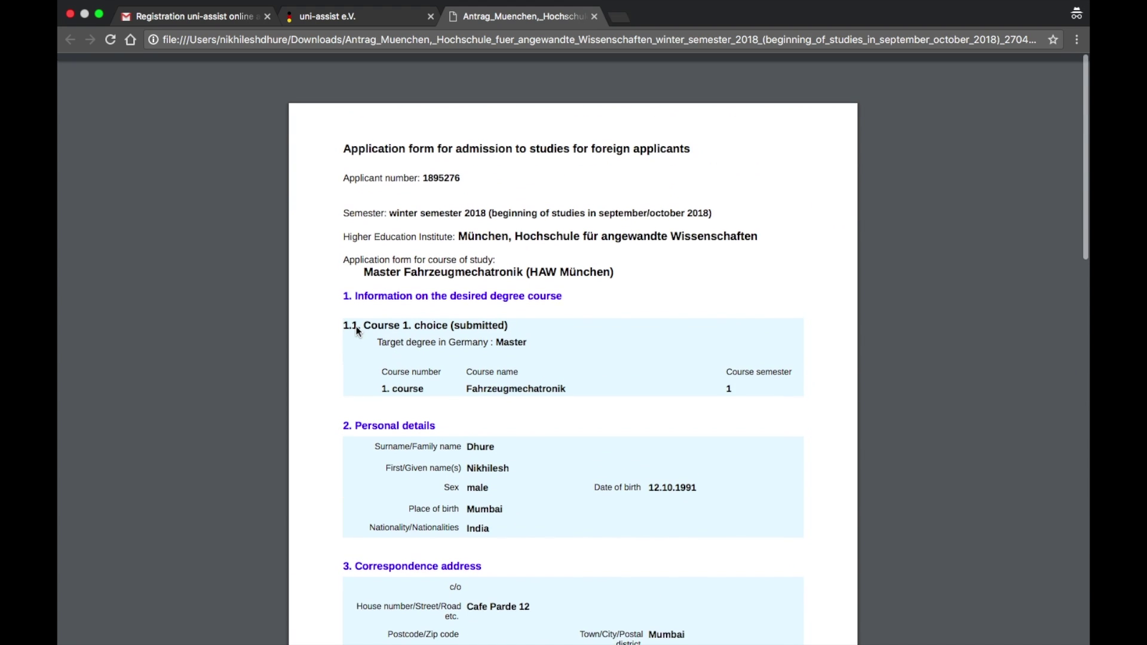
pyautogui.scroll(-20, 357, 332)
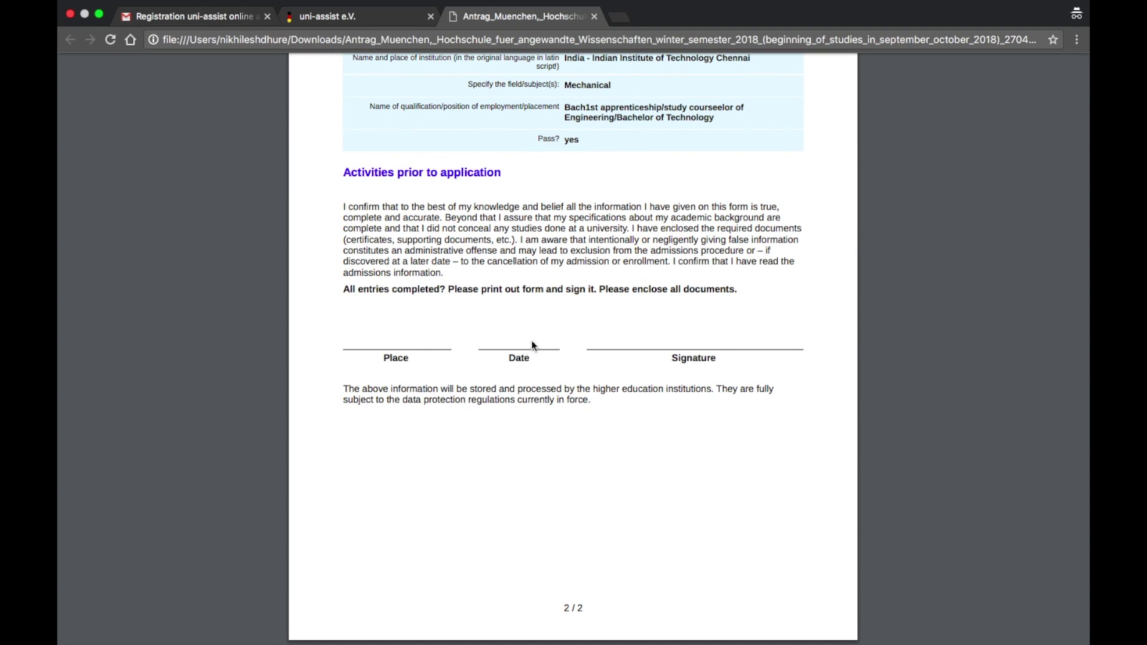
pyautogui.moveTo(594, 100)
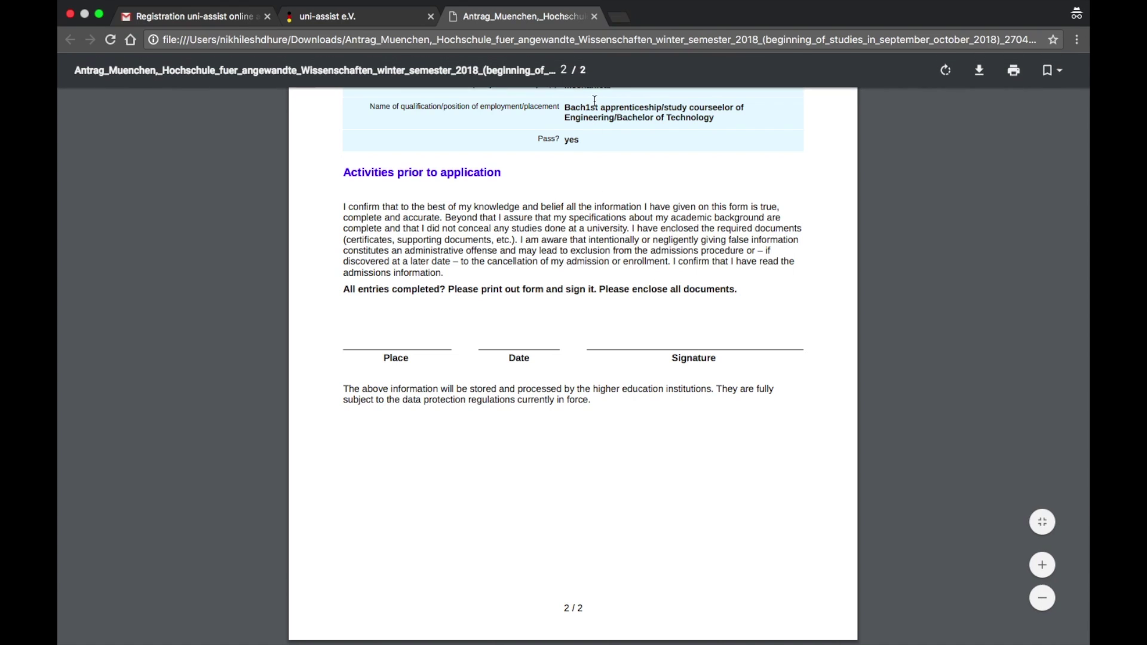
pyautogui.click(595, 17)
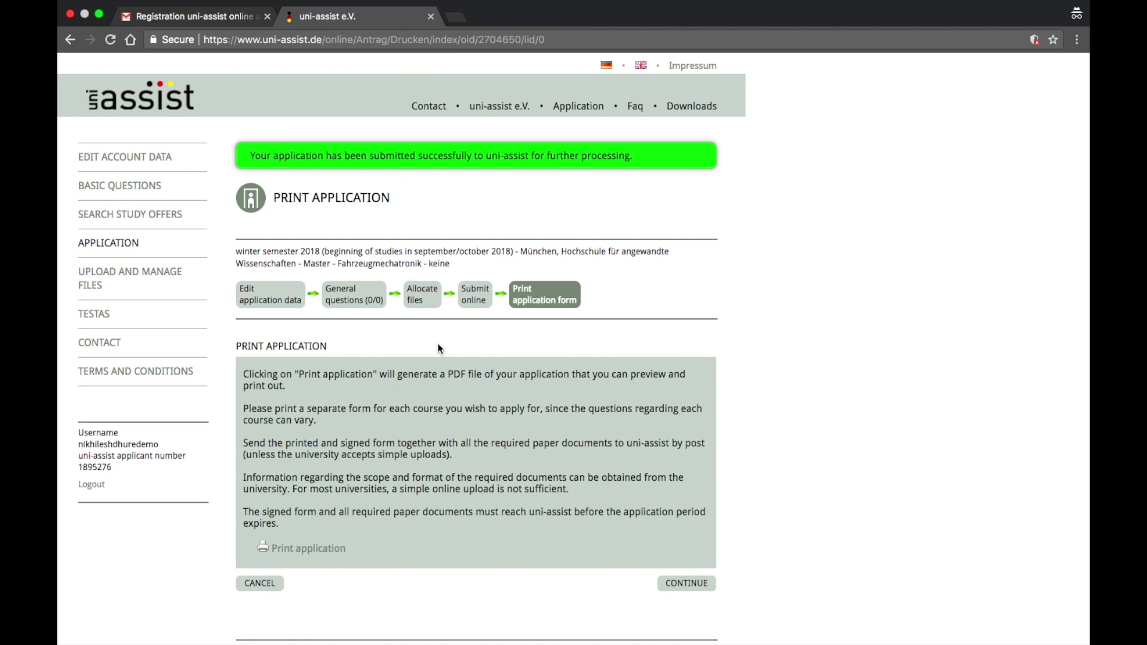
pyautogui.click(422, 294)
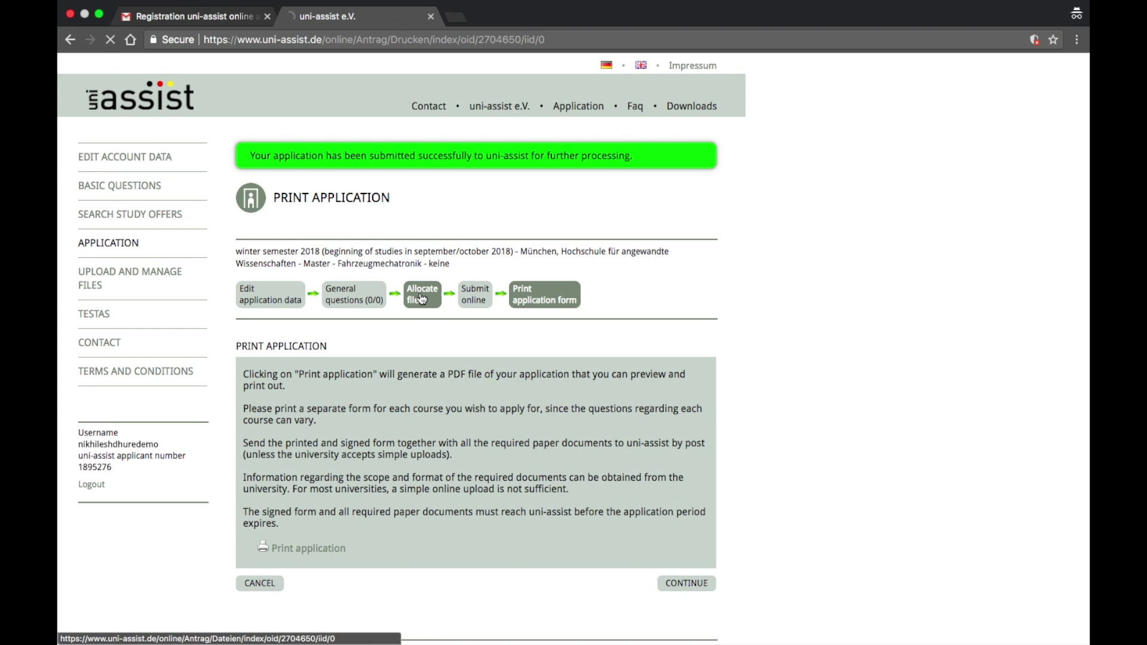
pyautogui.scroll(-5, 388, 299)
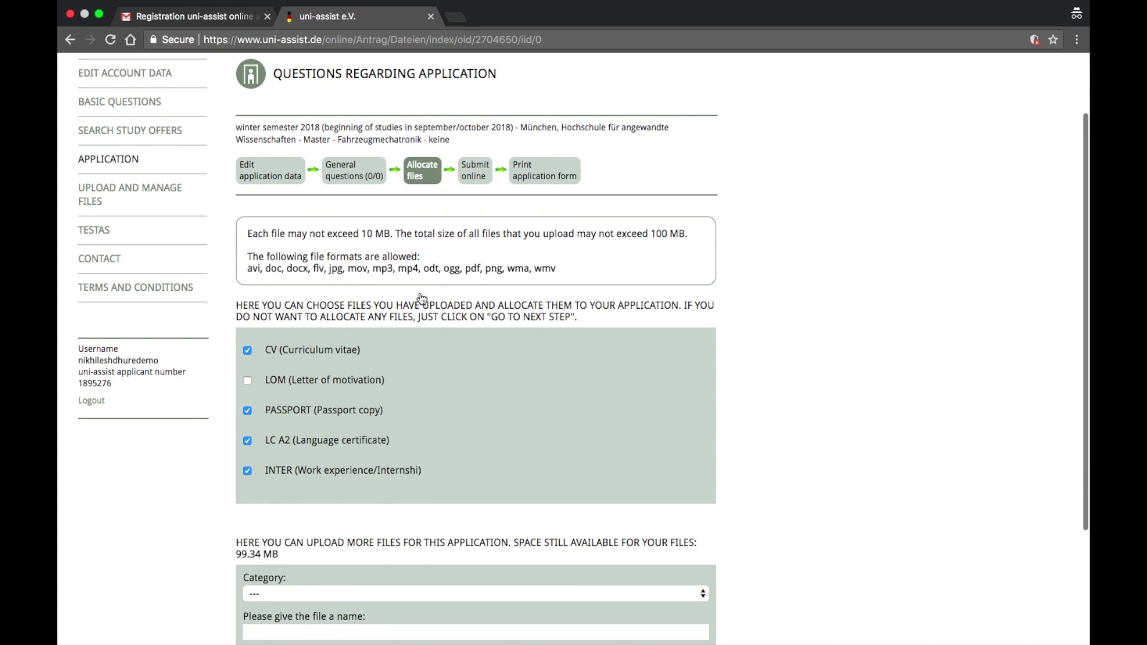
pyautogui.scroll(1, 370, 502)
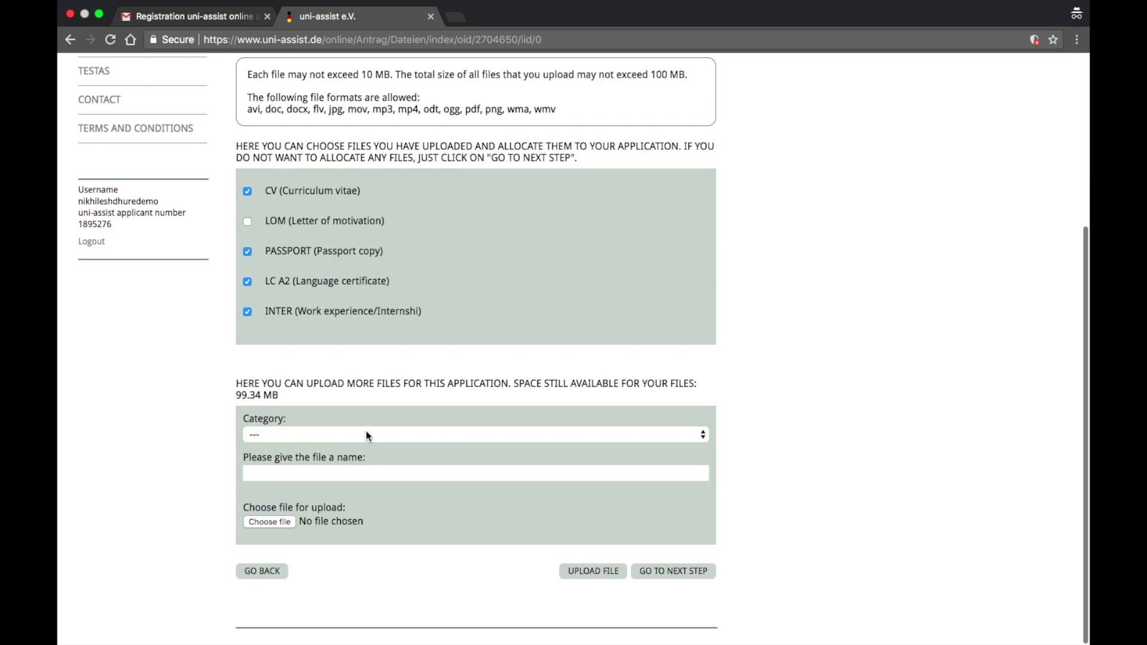
pyautogui.click(366, 432)
pyautogui.click(302, 448)
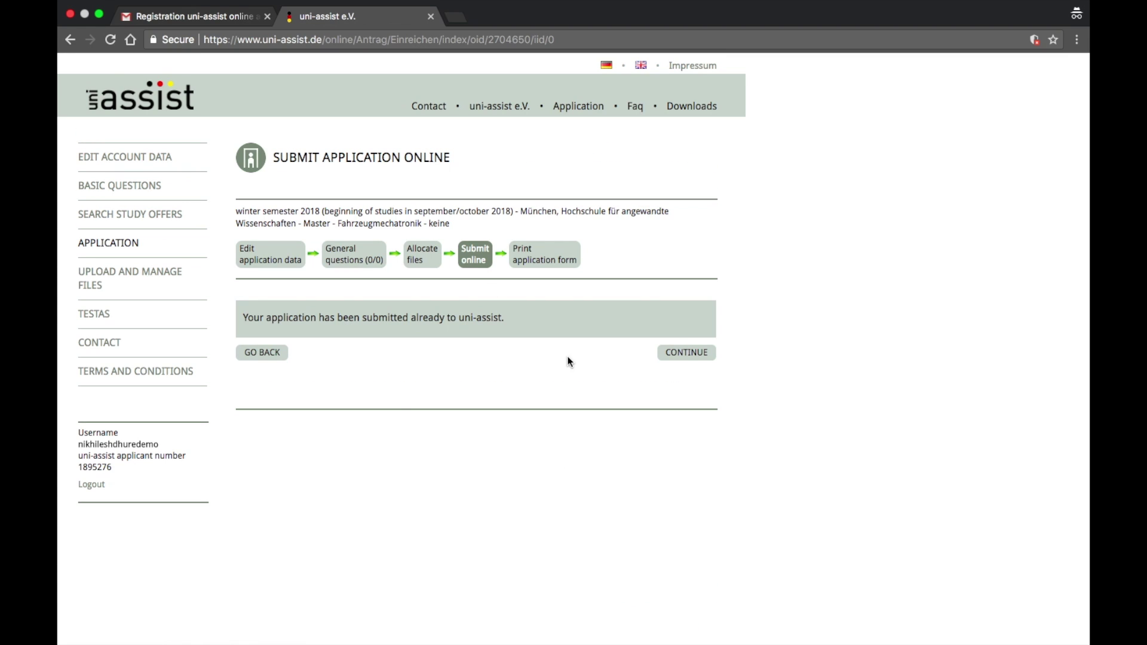
pyautogui.click(684, 352)
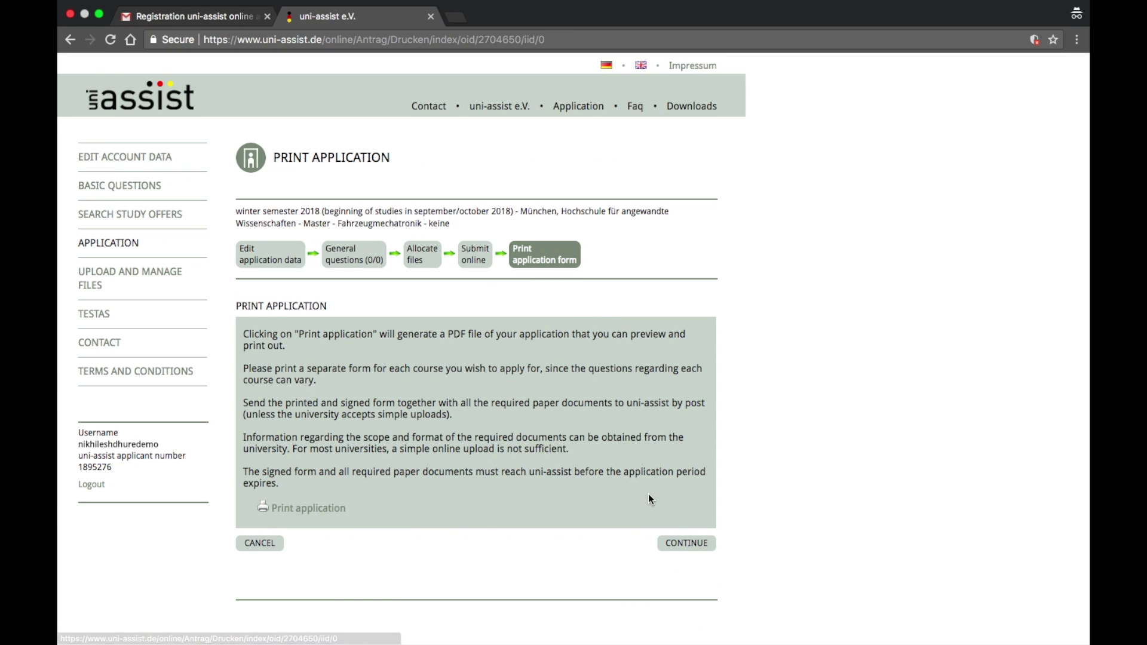
# Show the application list and highlight the Lübeck and München applications' university names
pyautogui.click(691, 549)
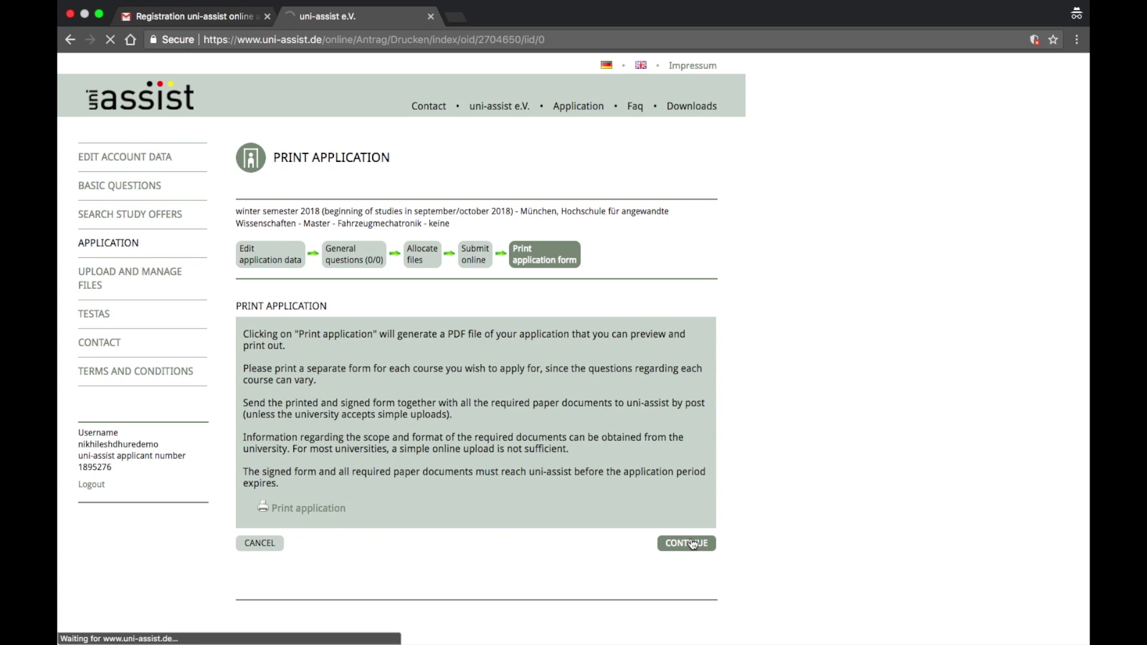
pyautogui.moveTo(244, 459); pyautogui.dragTo(283, 491)
pyautogui.click(283, 491)
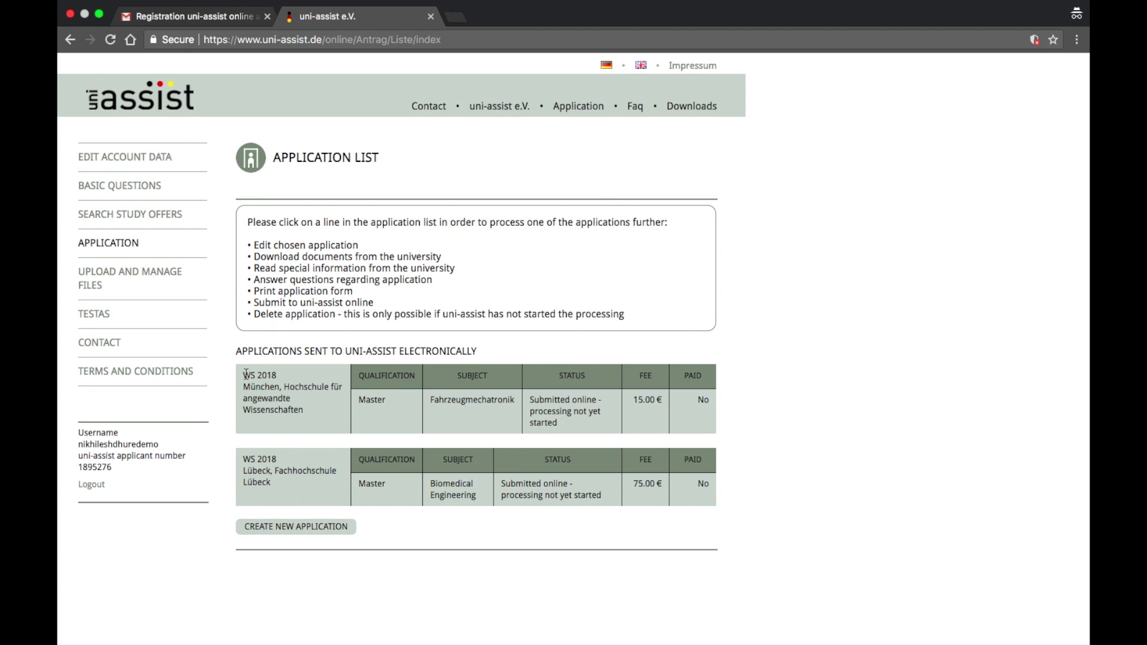
pyautogui.moveTo(245, 374); pyautogui.dragTo(292, 409)
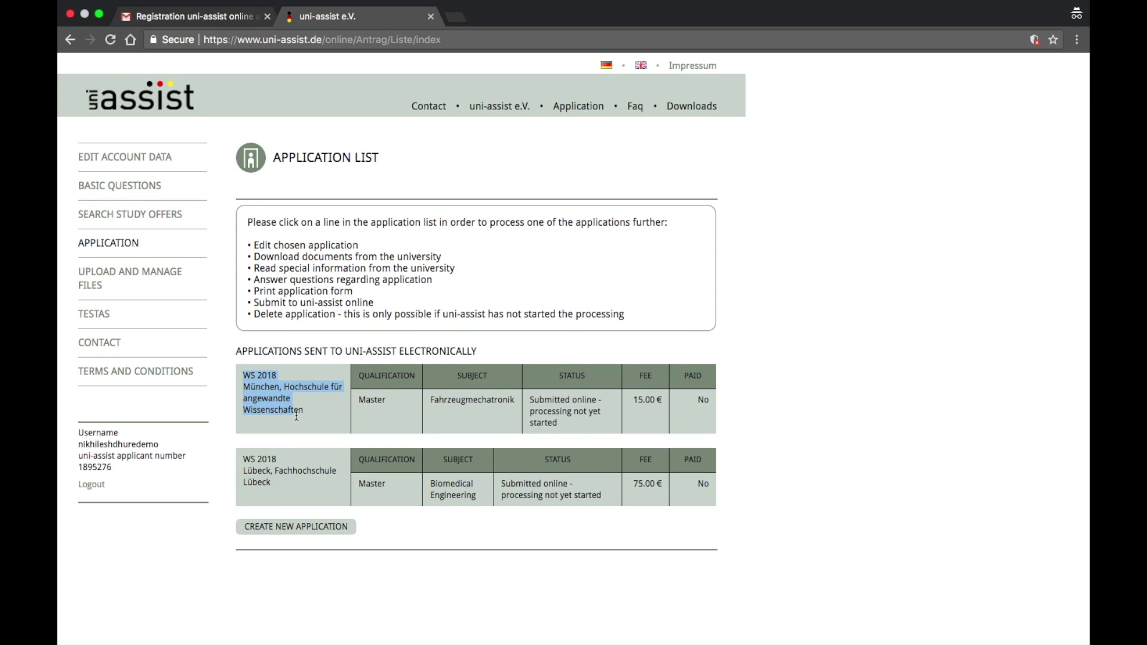